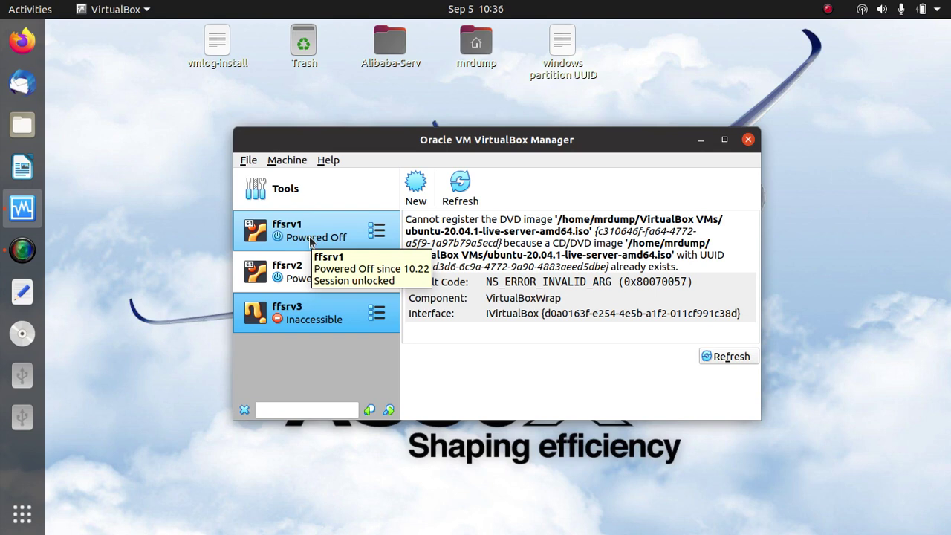
- Start an appliance export with the ffsrv1 virtual machine selected and proceed to the appliance settings
left_click(340, 224)
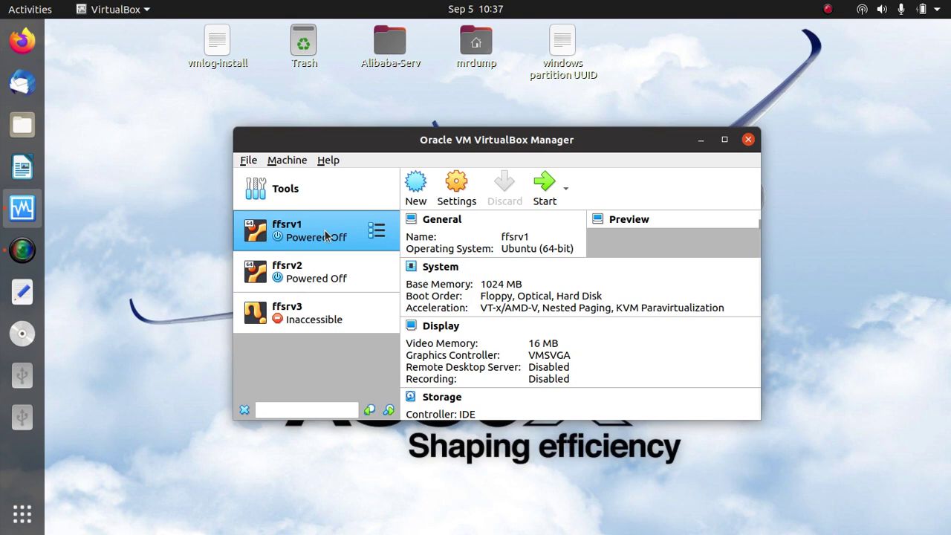
left_click(296, 275)
left_click(316, 235)
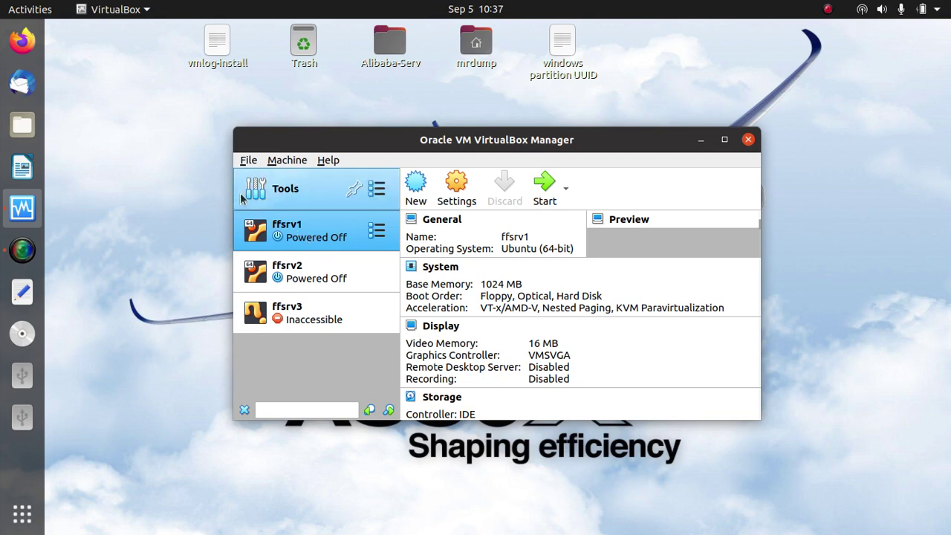
left_click(248, 161)
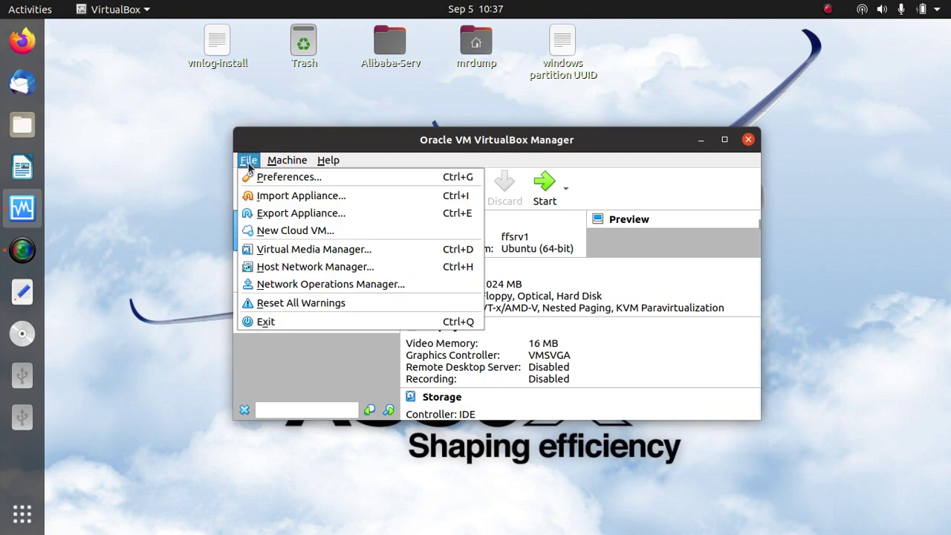
left_click(285, 214)
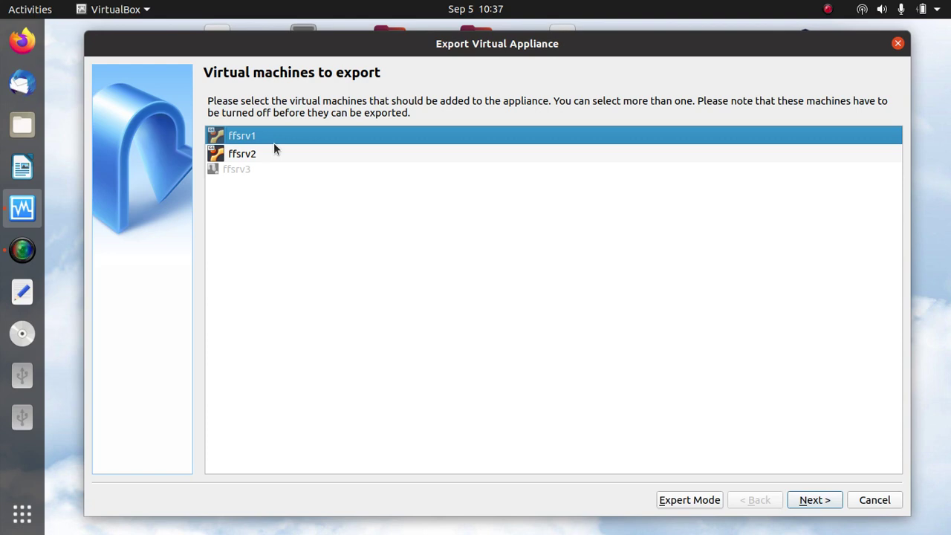
left_click(815, 500)
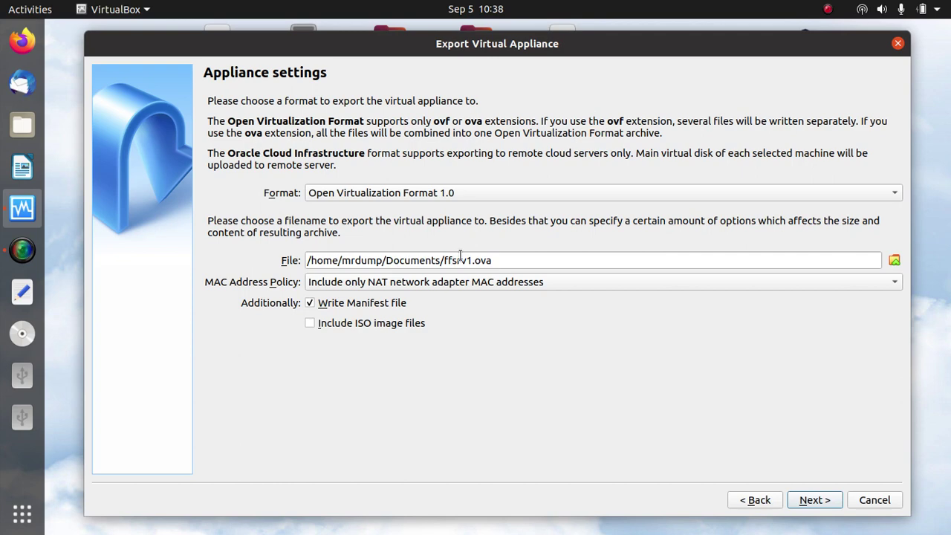
- Set the export format to Open Virtualization Format 2.0 and the MAC address policy to strip all network adapter MAC addresses
left_click(460, 194)
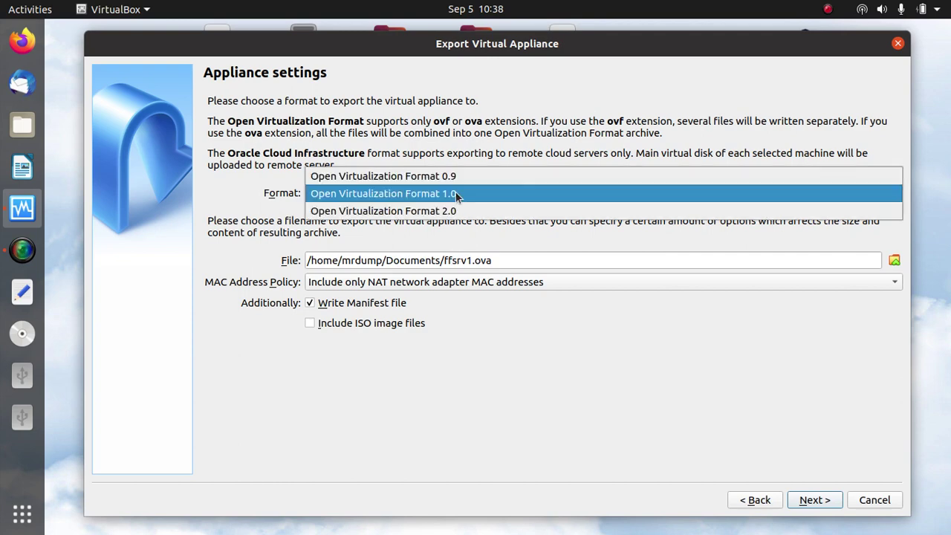
left_click(353, 211)
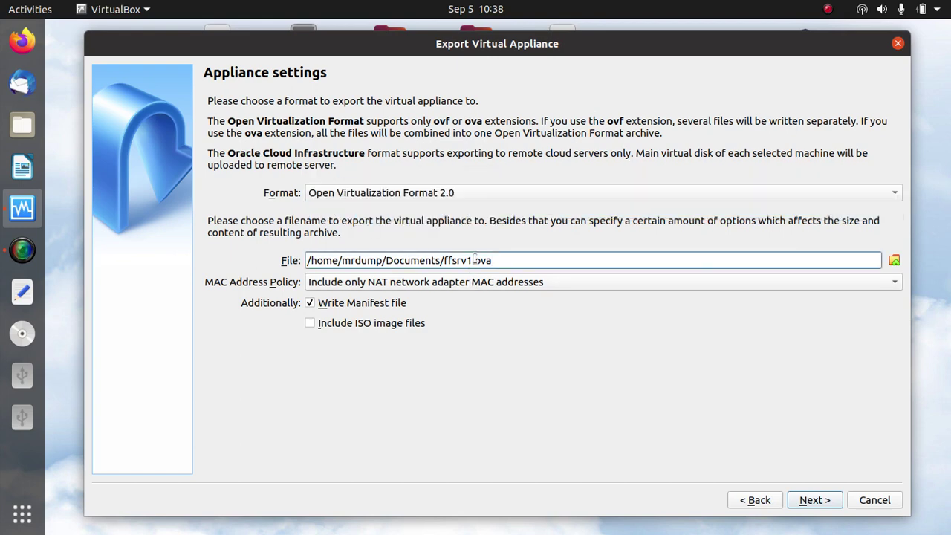
left_click(411, 283)
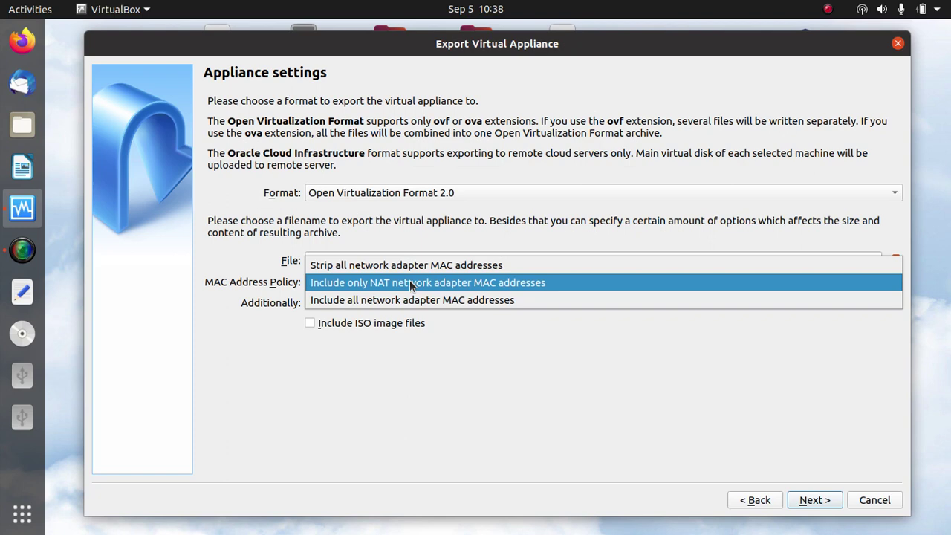
left_click(409, 267)
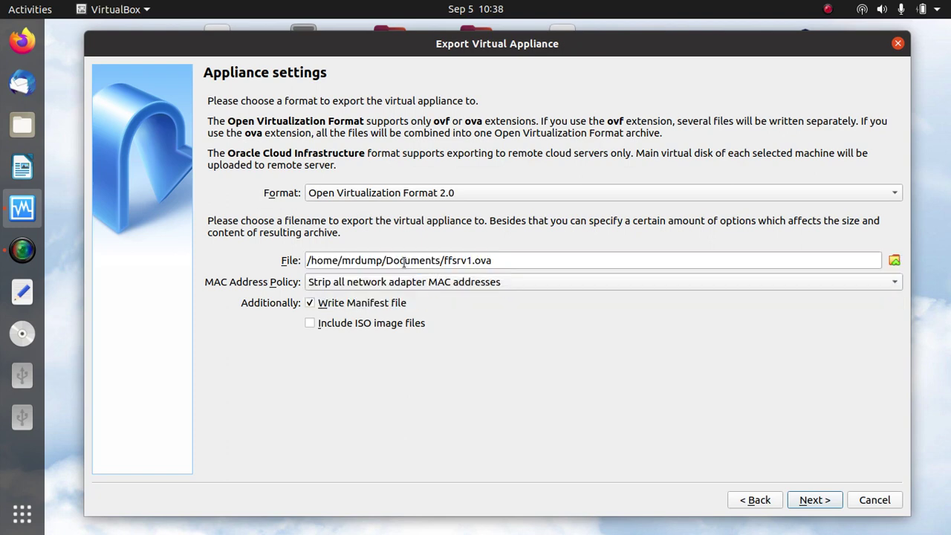
left_click(400, 285)
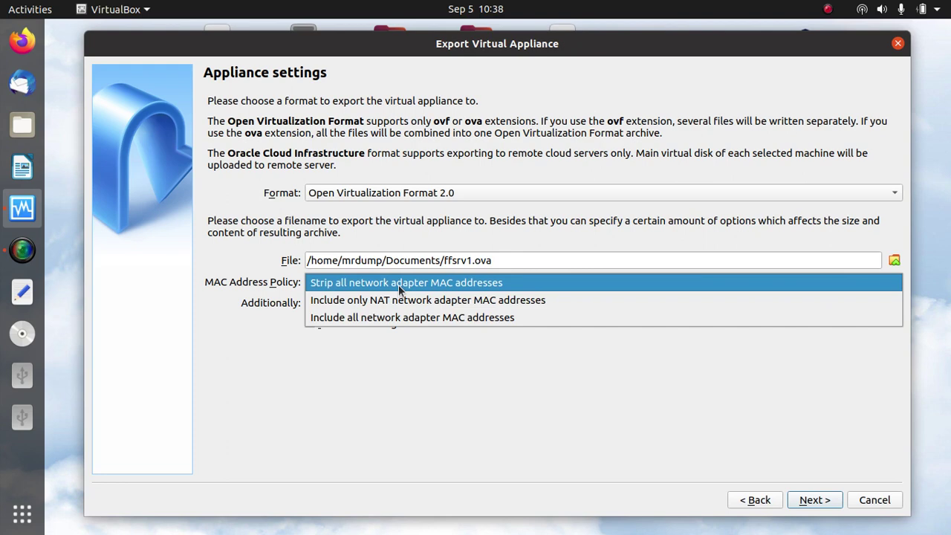
left_click(399, 285)
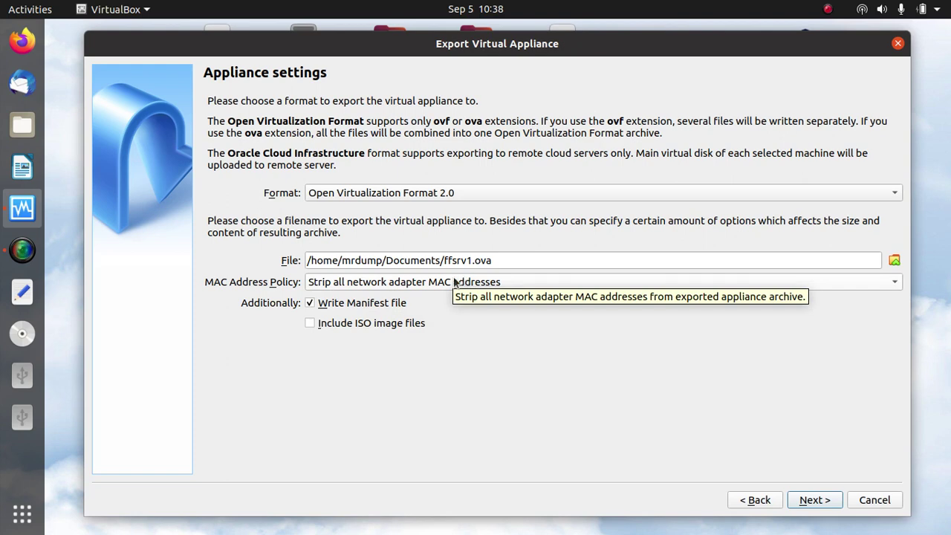
left_click(354, 324)
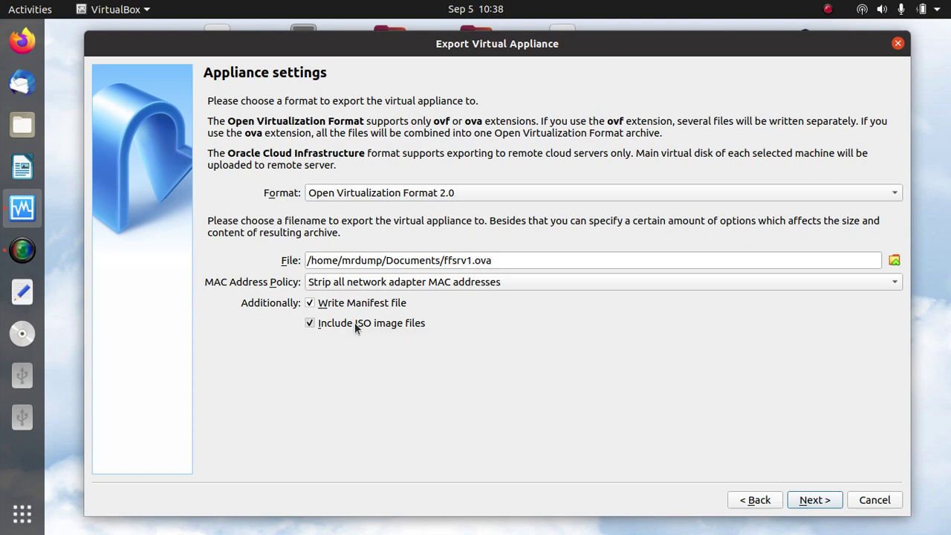
left_click(354, 324)
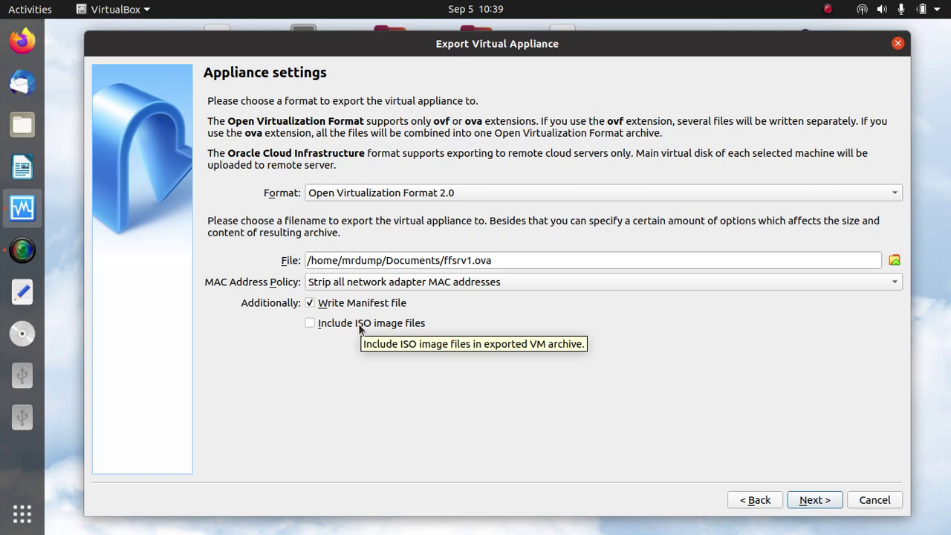
left_click(359, 325)
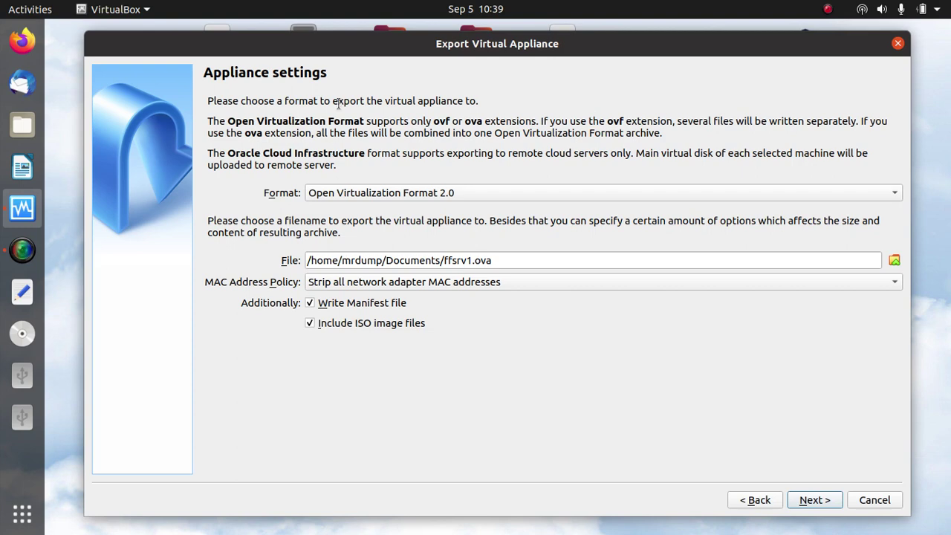
left_click(356, 324)
- Set the export file to ffsrv1.ova in the home directory's VirtualBox VMs folder and proceed to the virtual system settings
left_click(894, 260)
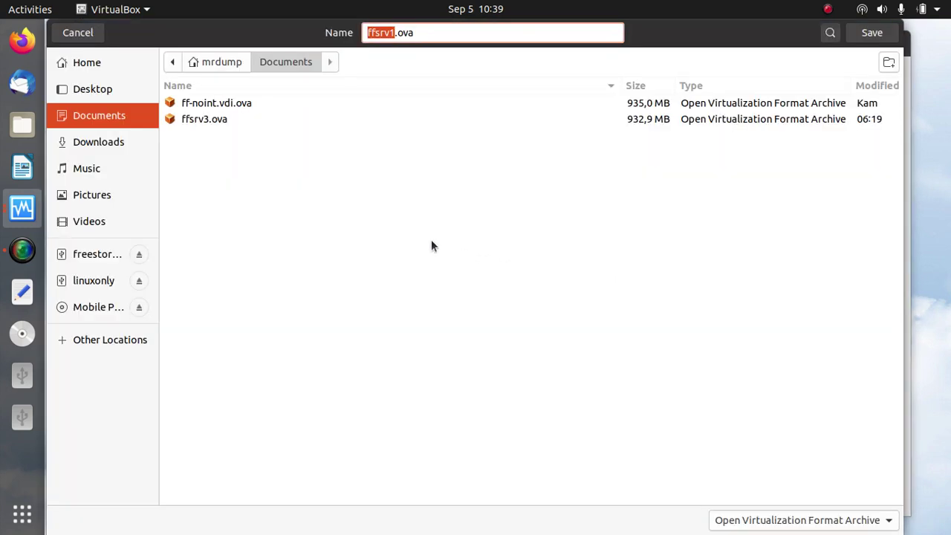
left_click(83, 62)
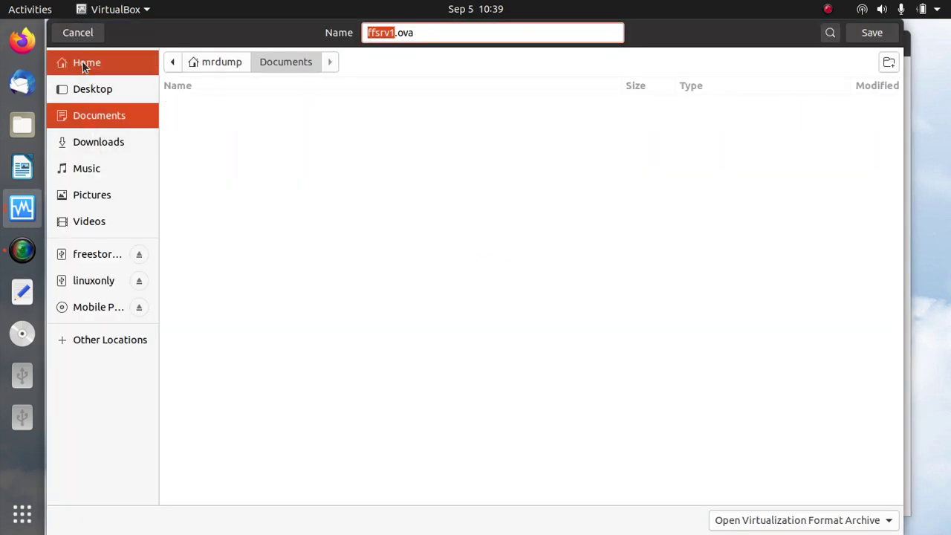
left_click(241, 231)
double_click(242, 231)
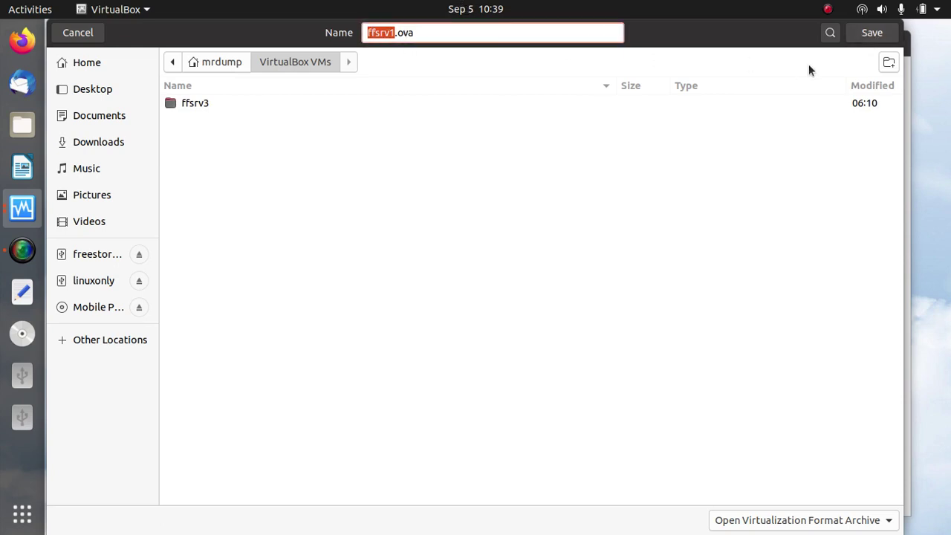
left_click(859, 37)
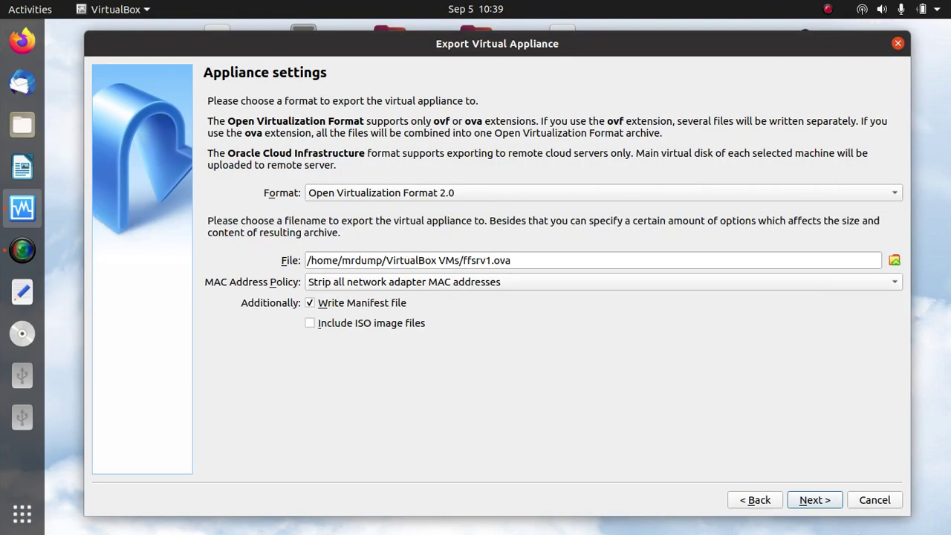
left_click(820, 501)
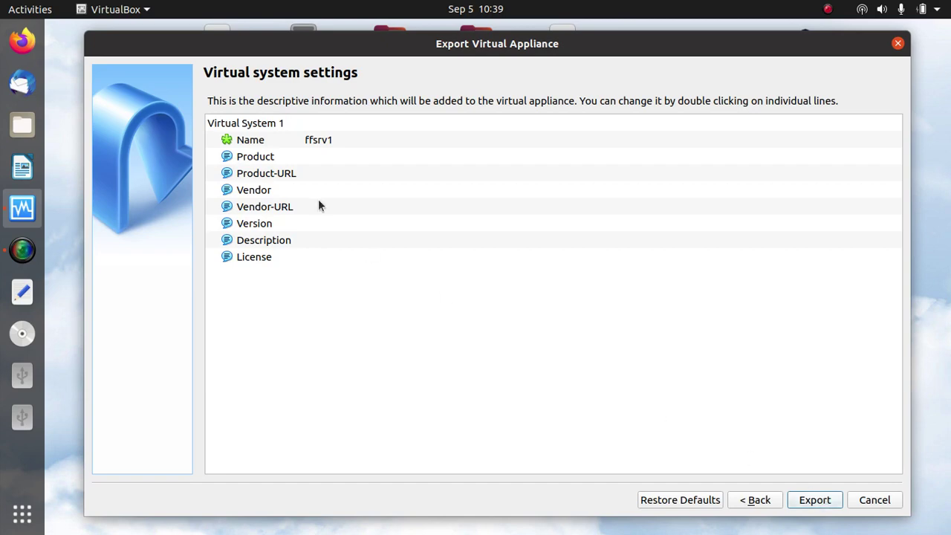
- Enter the appliance description "ffsrv1-no internet/ noupdate- 20.04/ net-tools" and start the export
left_click(333, 240)
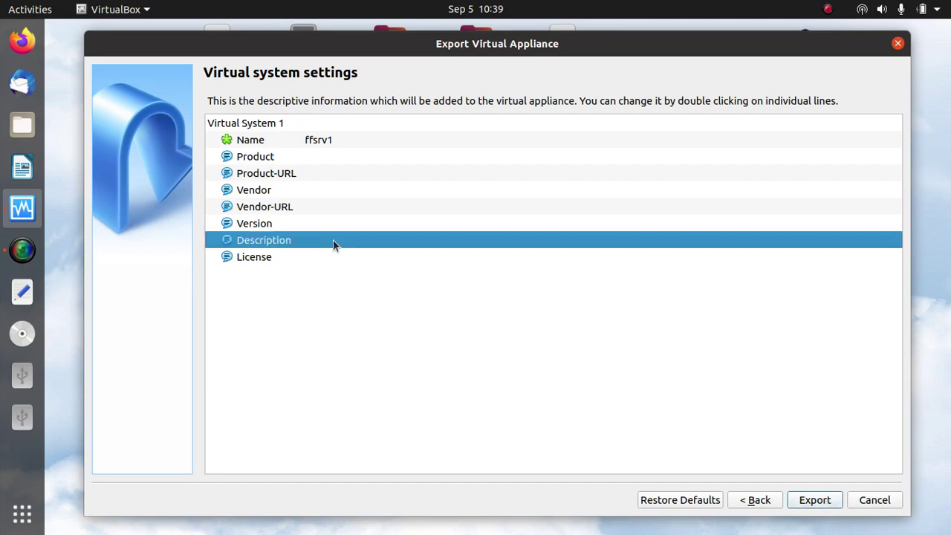
double_click(333, 240)
left_click(595, 240)
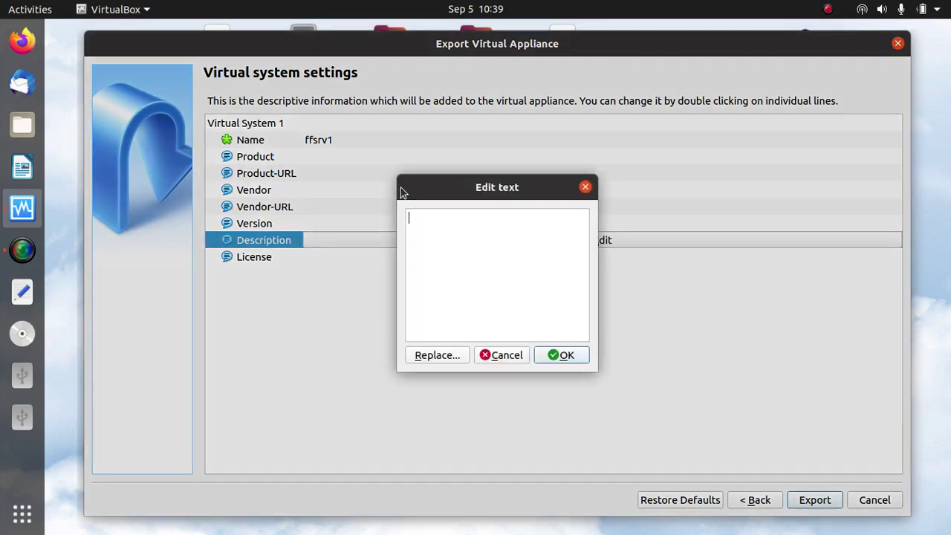
left_click(444, 222)
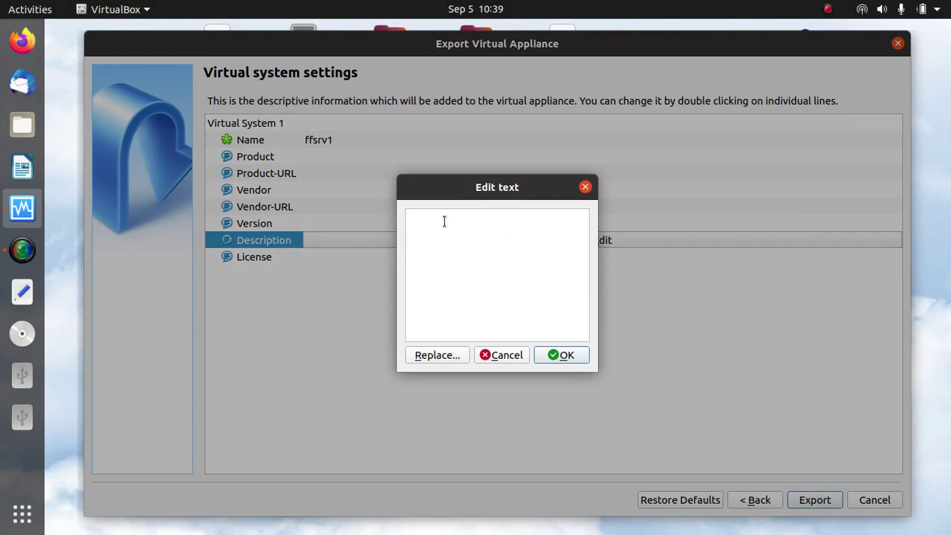
type("ff")
type("srv-")
key("BackSpace")
type("ro internet-")
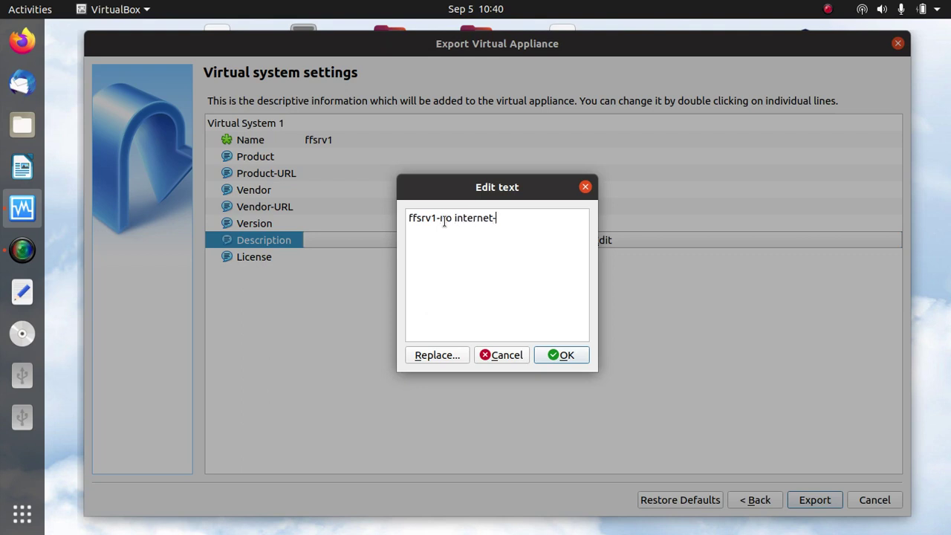
type("/ u")
key("BackSpace")
type("nouodate")
key("BackSpace")
key("BackSpace")
key("BackSpace")
key("BackSpace")
key("BackSpace")
type("pdae")
key("BackSpace")
key("BackSpace")
type("te- 20.04")
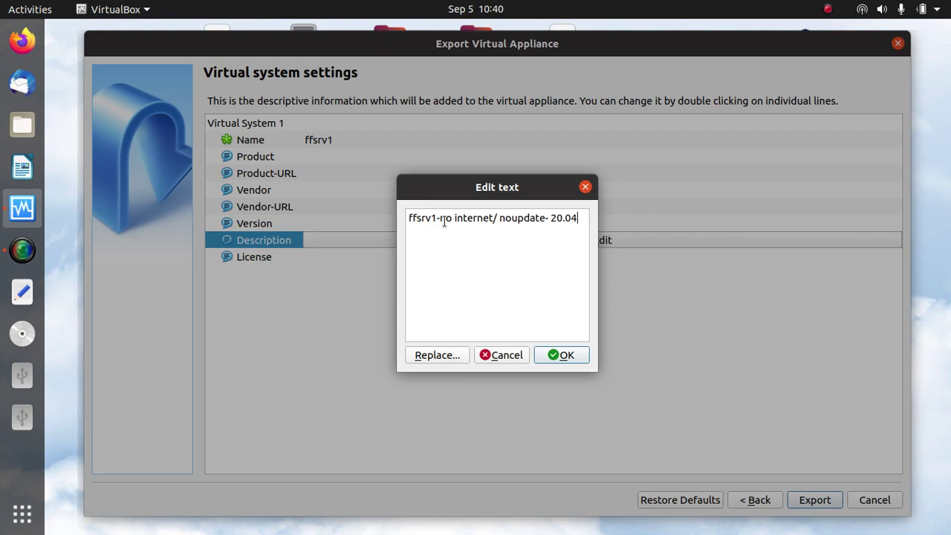
type("/ net-tools")
left_click(562, 357)
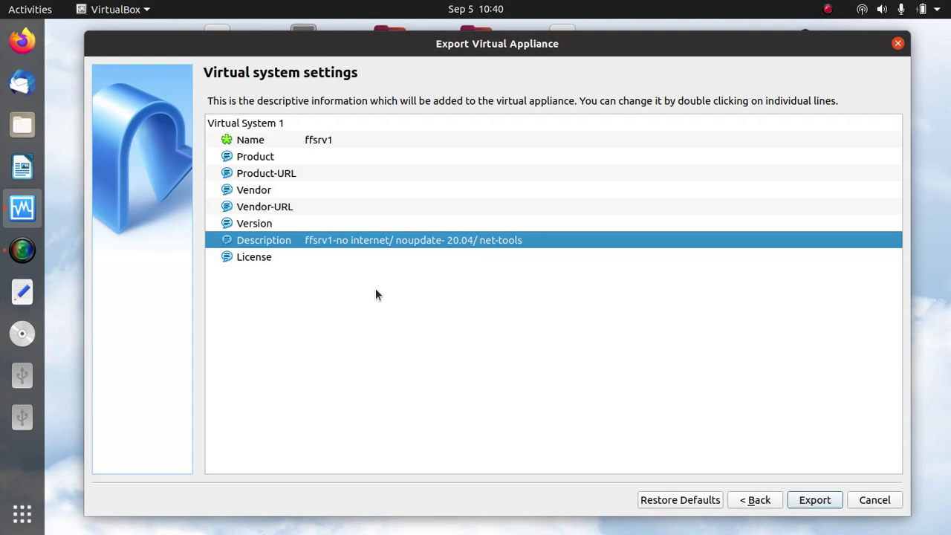
left_click(812, 502)
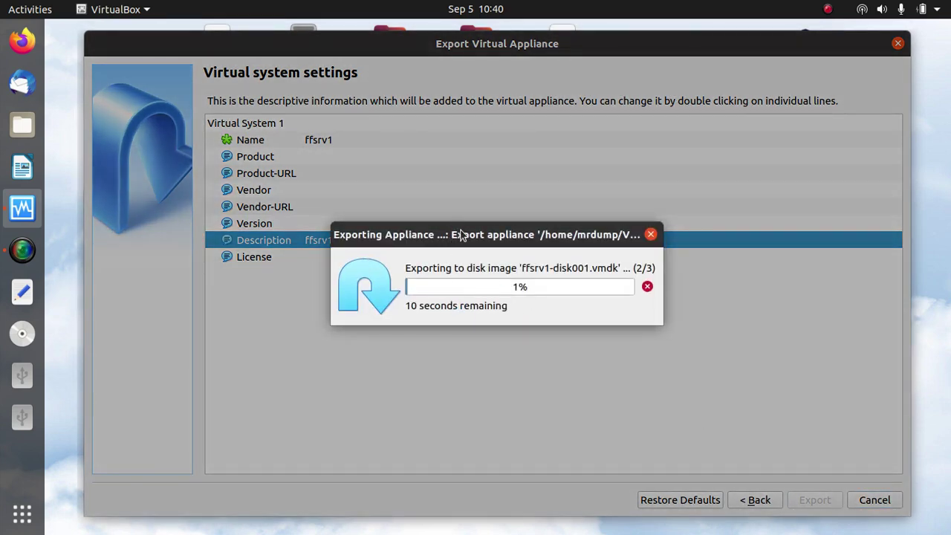
mouse_move(462, 234)
left_mouse_down()
mouse_move(456, 225)
mouse_move(460, 234)
left_mouse_up()
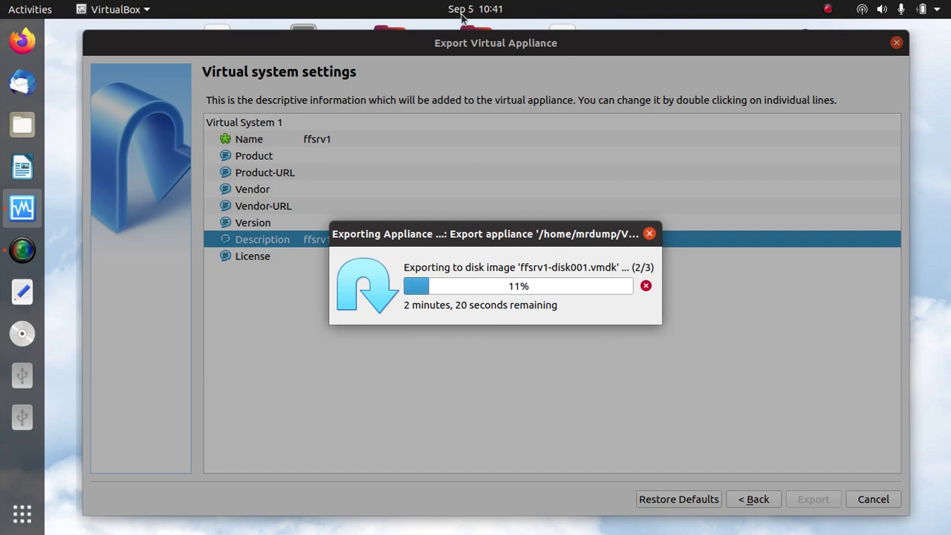
left_click(828, 9)
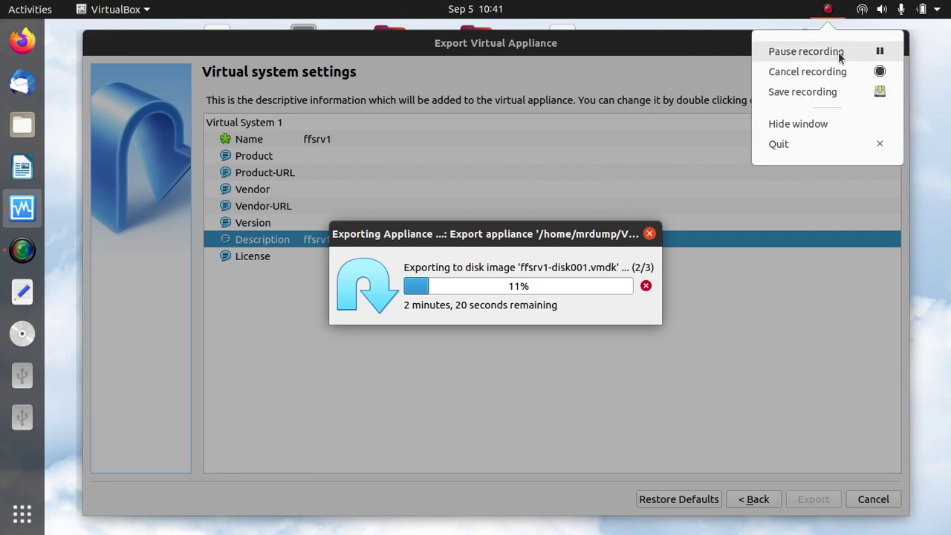
left_click(838, 52)
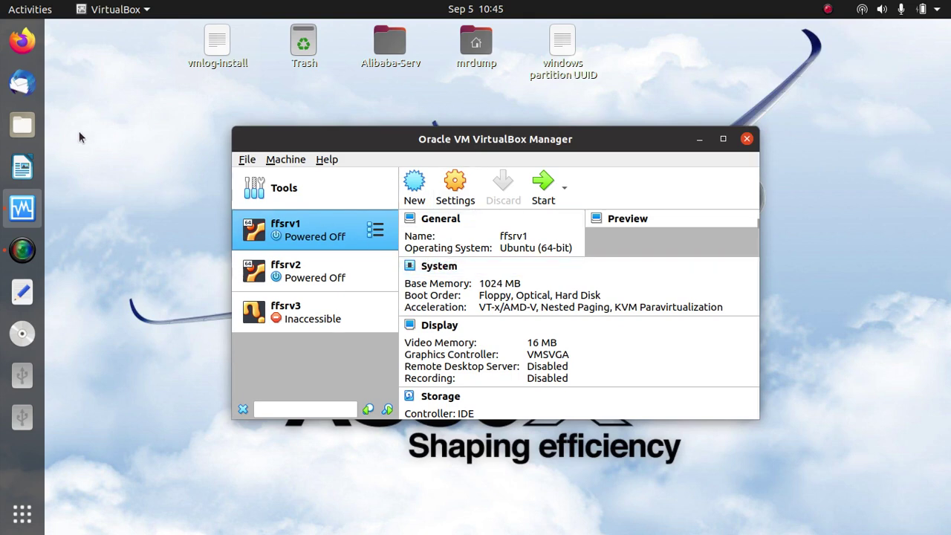
- Switch to Files and check the exported ffsrv1.ova in the VirtualBox VMs folder
left_click(22, 125)
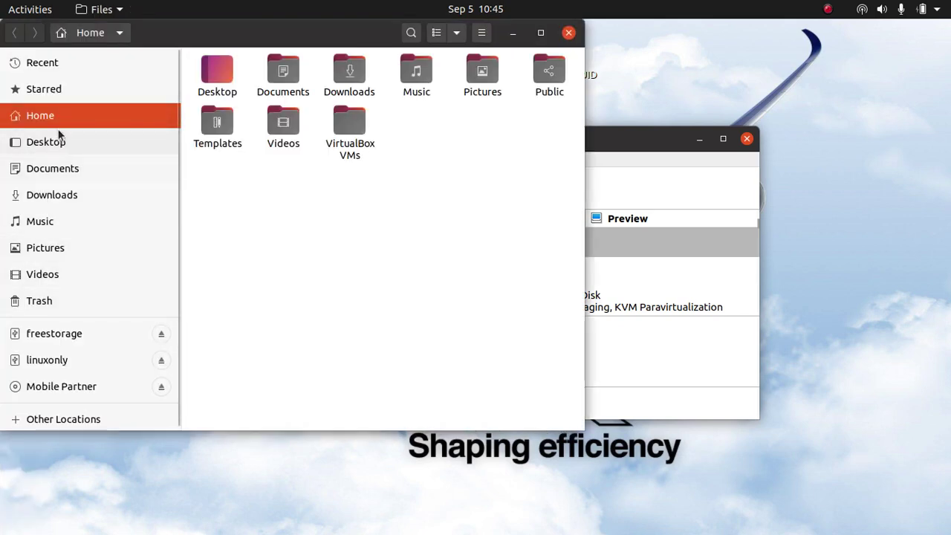
double_click(352, 141)
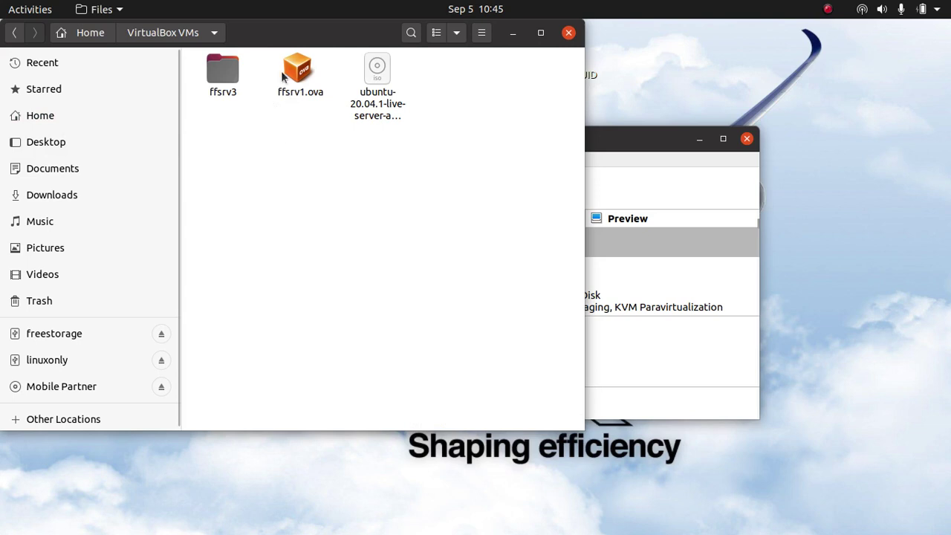
left_click(303, 74)
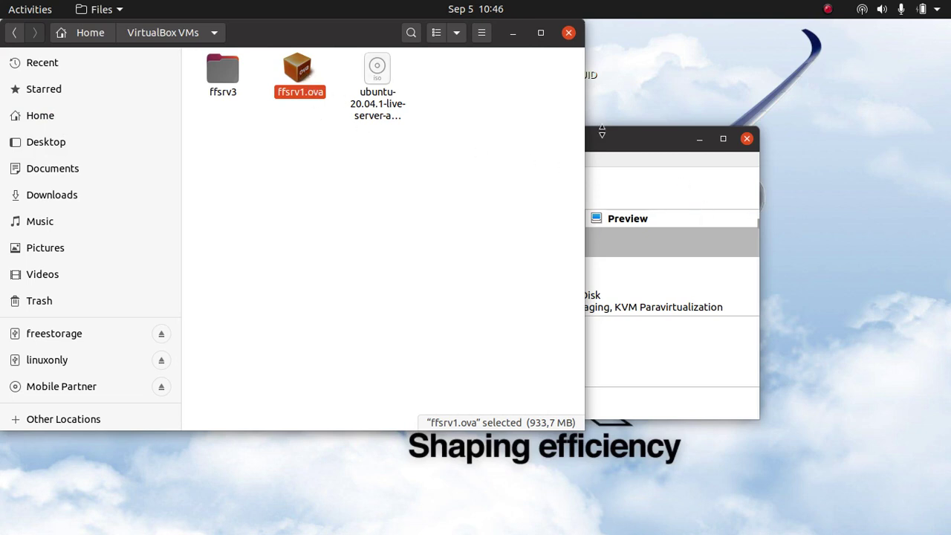
- Switch back to VirtualBox and start an appliance export with the ffsrv2 virtual machine selected
left_click(613, 136)
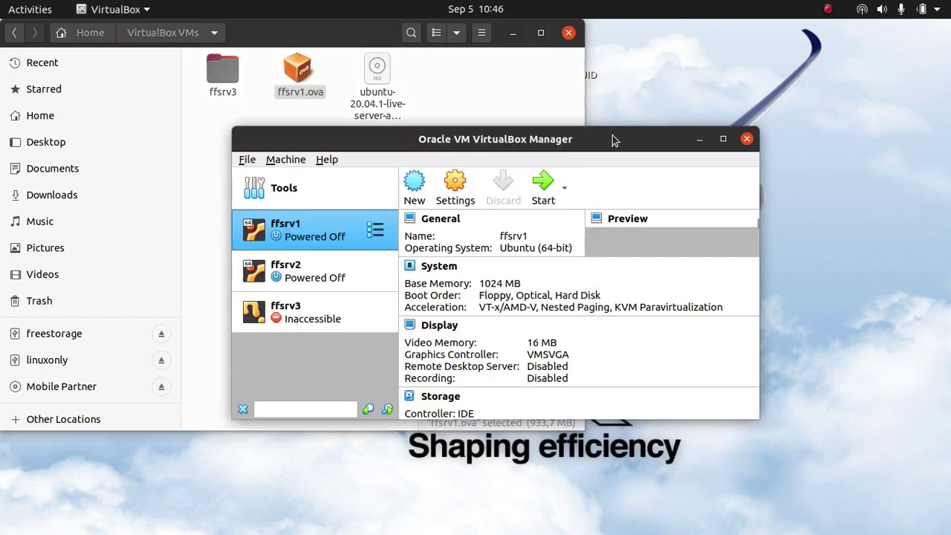
right_click(321, 277)
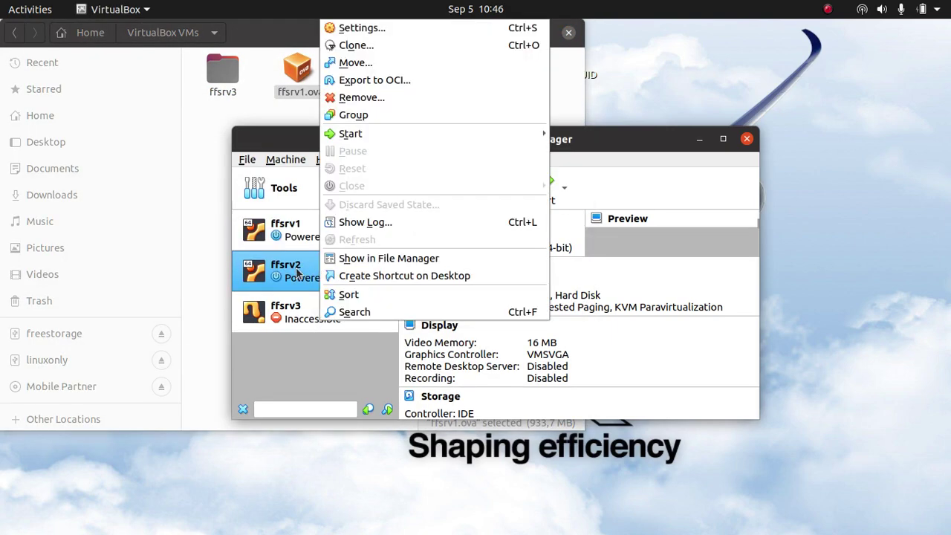
left_click(296, 265)
left_click(246, 160)
left_click(280, 213)
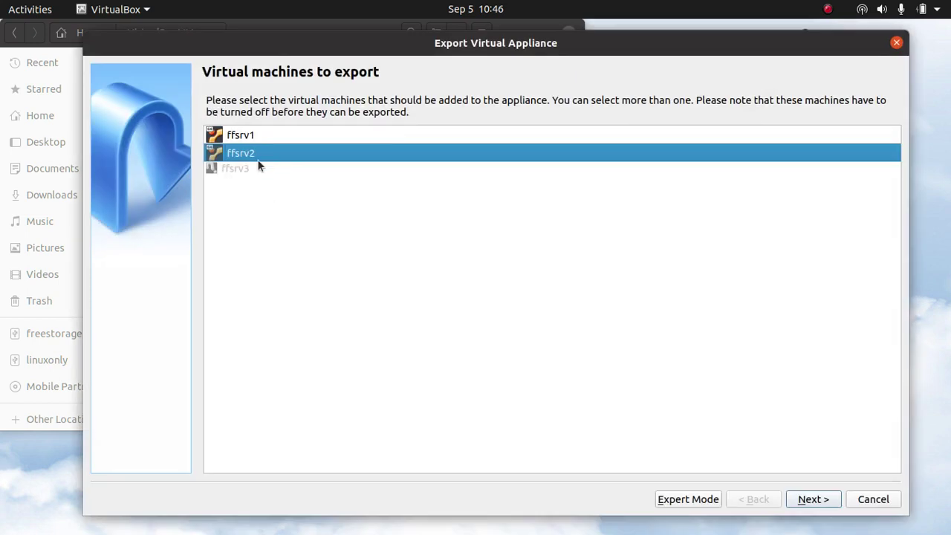
- Proceed to the appliance settings for ffsrv2 and set the MAC address policy to strip all network adapter MAC addresses
left_click(800, 500)
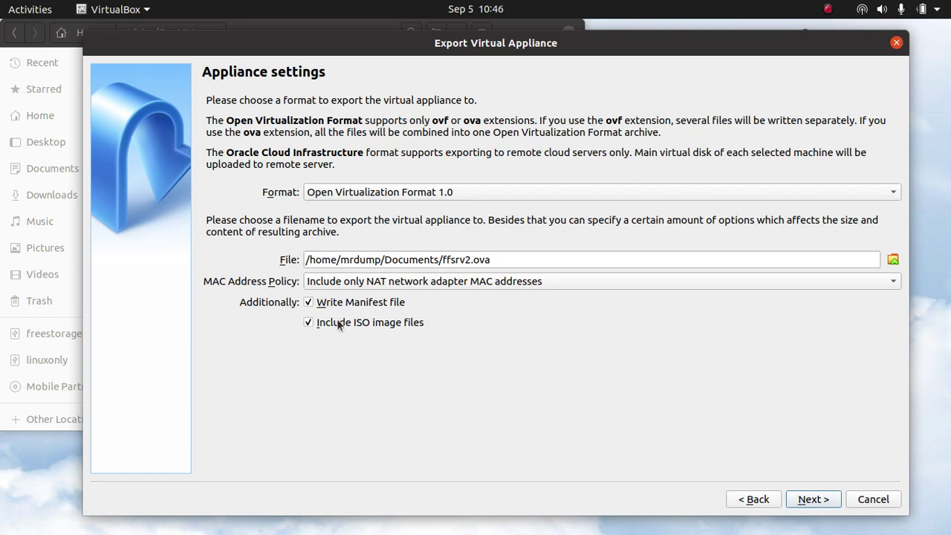
left_click(374, 279)
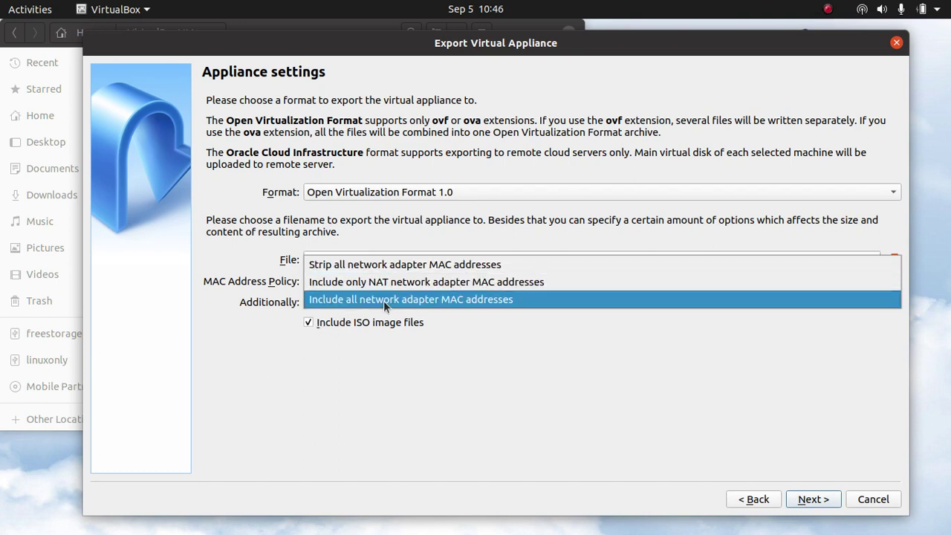
left_click(381, 266)
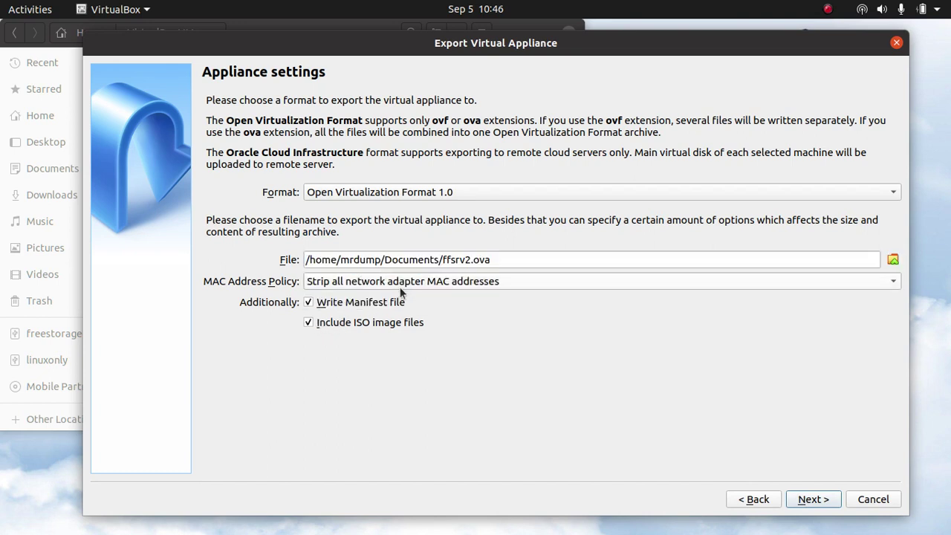
left_click(400, 287)
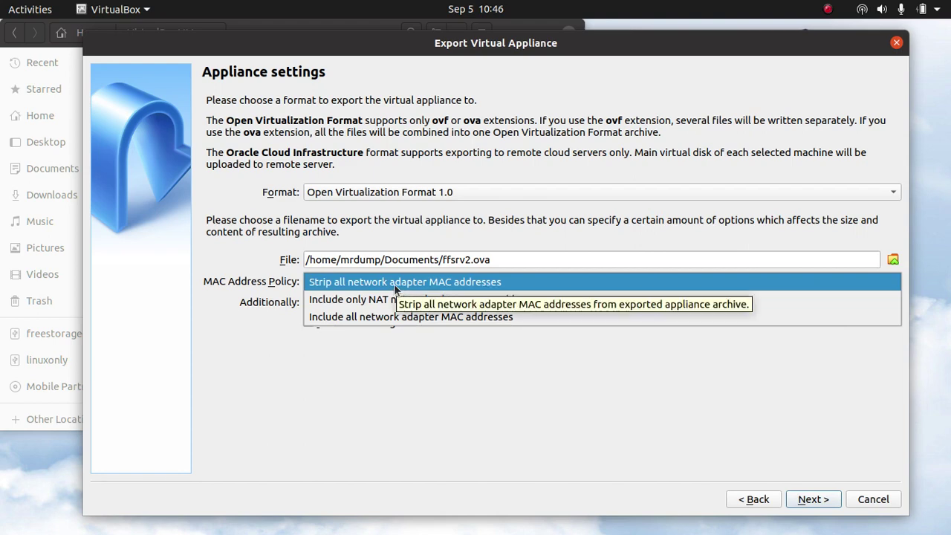
left_click(396, 282)
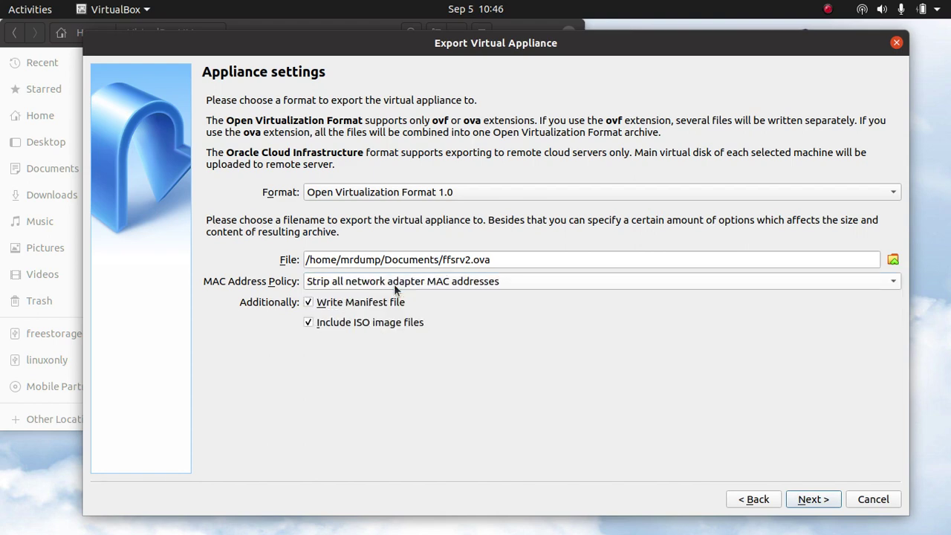
- Set the export format to Open Virtualization Format 2.0 and proceed to the virtual system settings
left_click(456, 192)
left_click(449, 211)
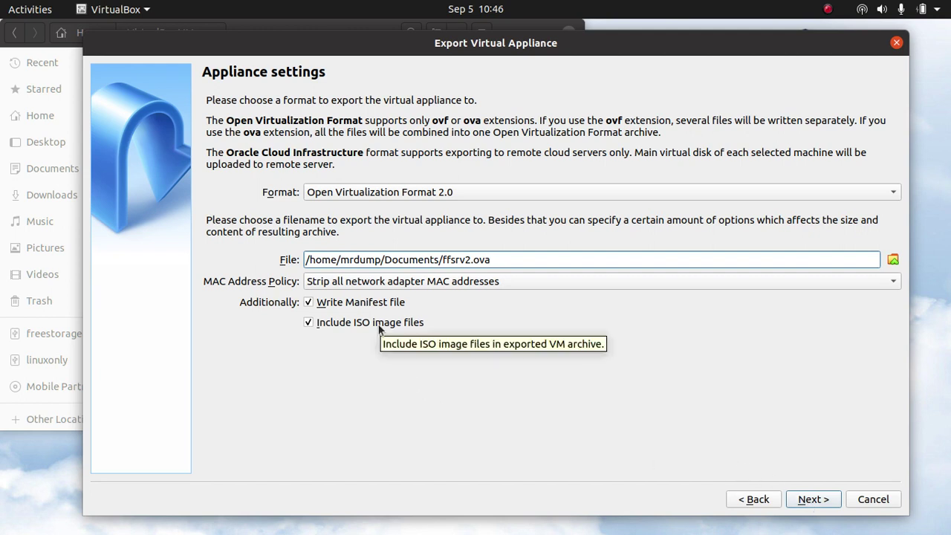
left_click(810, 500)
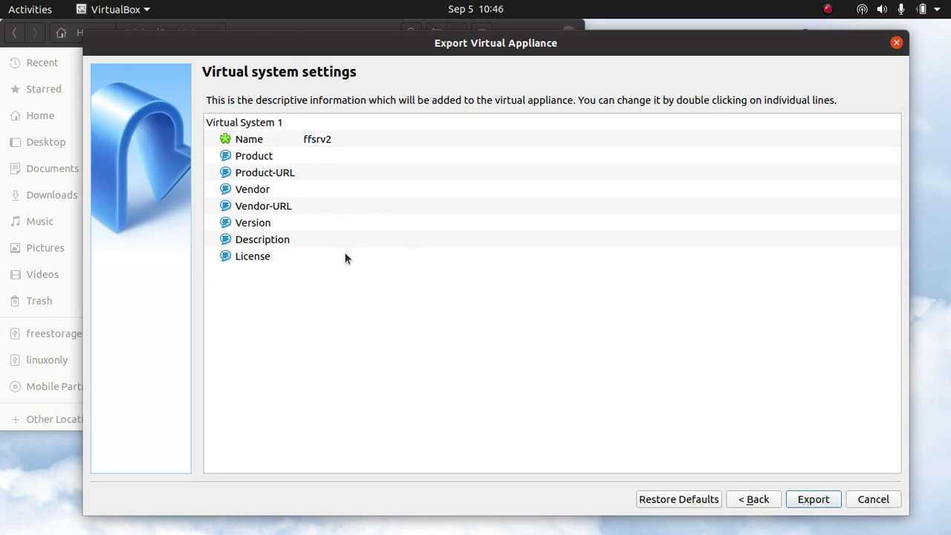
- Enter the appliance description "ffsrv2-no internet/ no update- net-tools installed/ include iso 20.04" and start the export
left_click(354, 239)
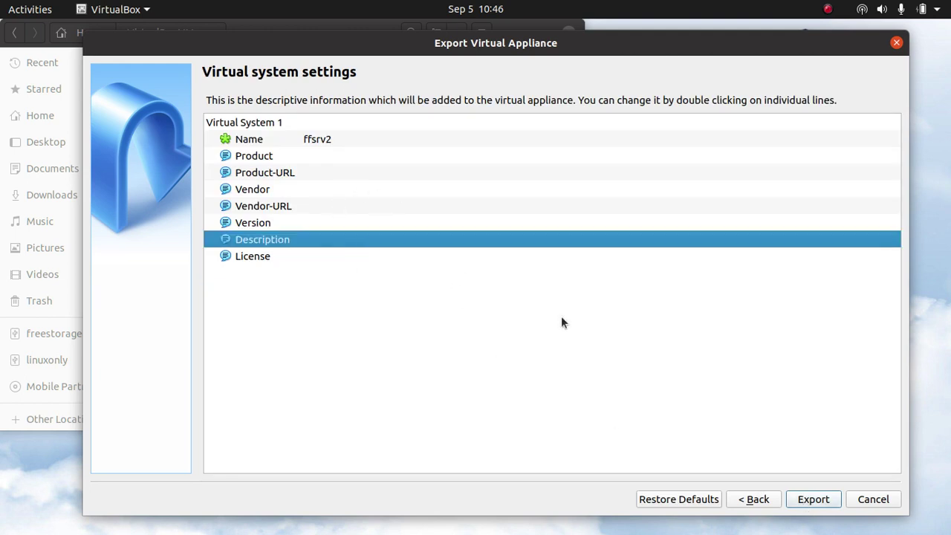
double_click(532, 241)
left_click(532, 242)
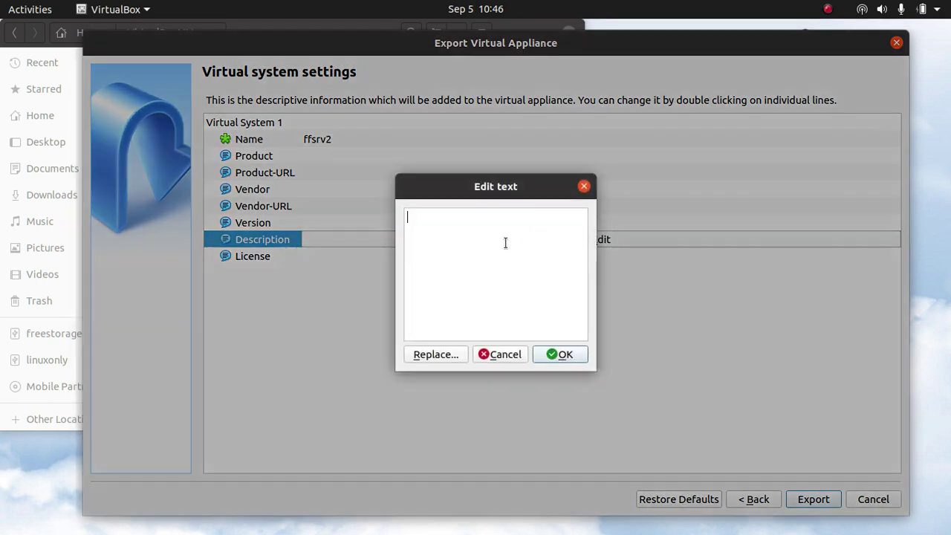
type("ffsrv2-no")
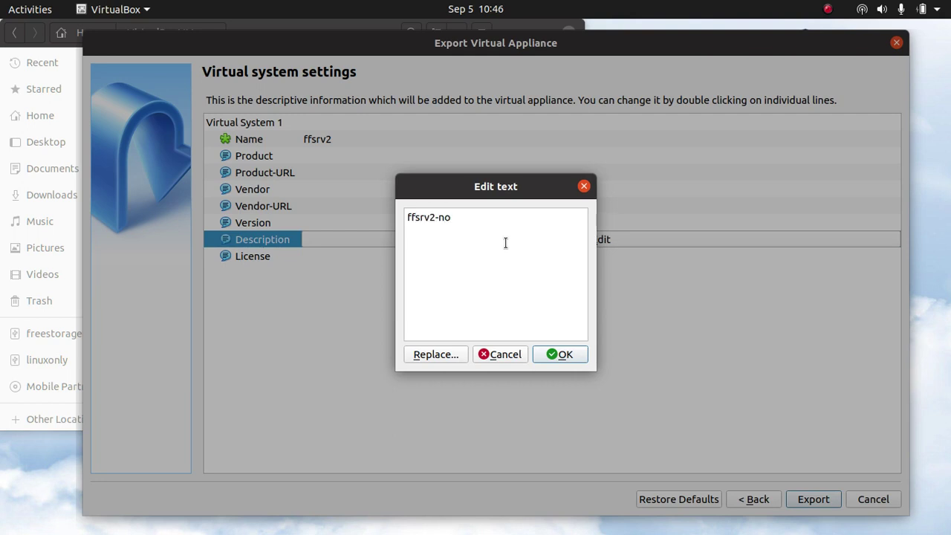
type(" internet/ no update-")
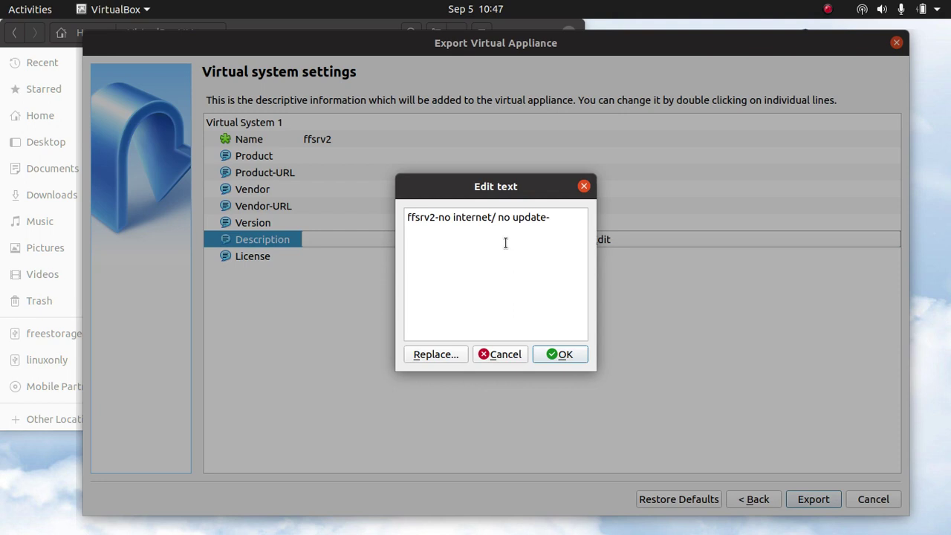
type("net")
type(" tool")
key("BackSpace")
key("BackSpace")
key("BackSpace")
key("BackSpace")
key("BackSpace")
type("-tools installed/")
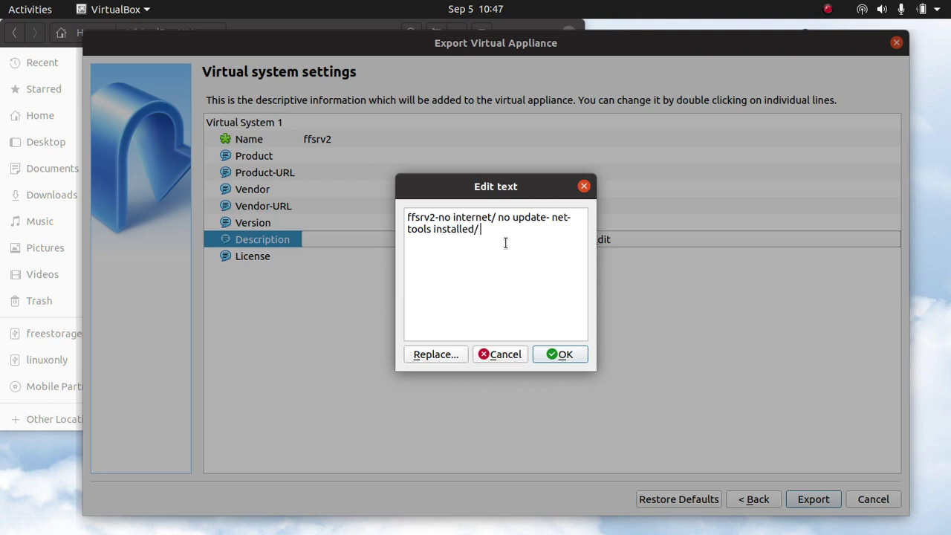
type(" i")
type(" include iso 20.04")
left_click(561, 355)
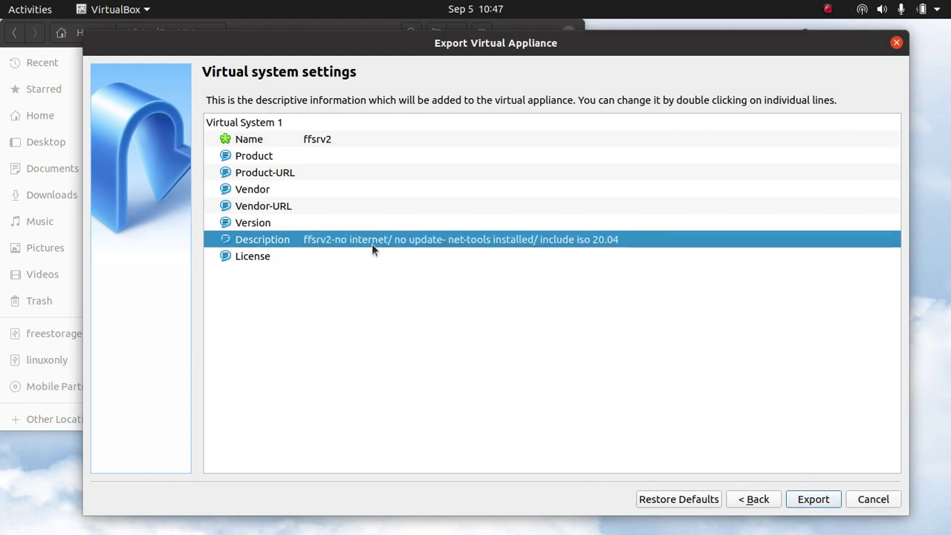
left_click(814, 499)
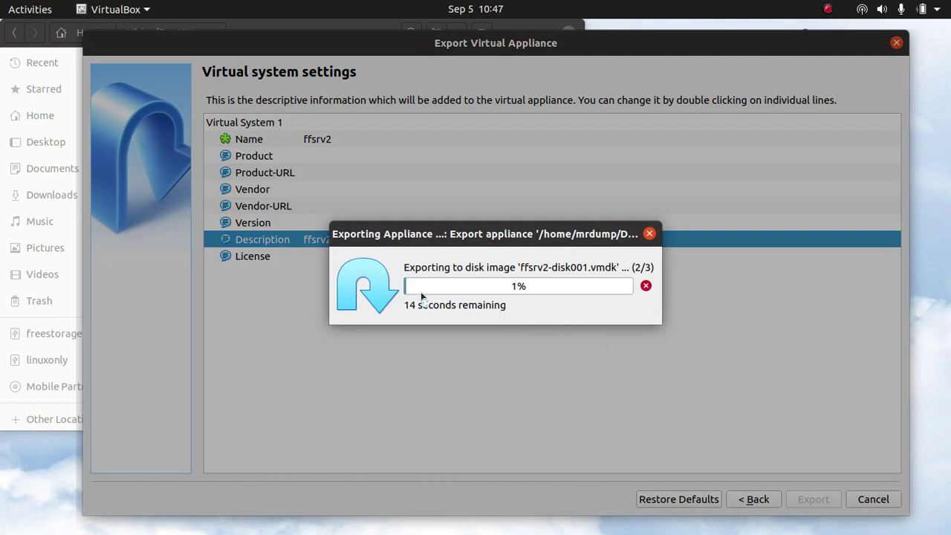
left_click(830, 10)
left_click(816, 47)
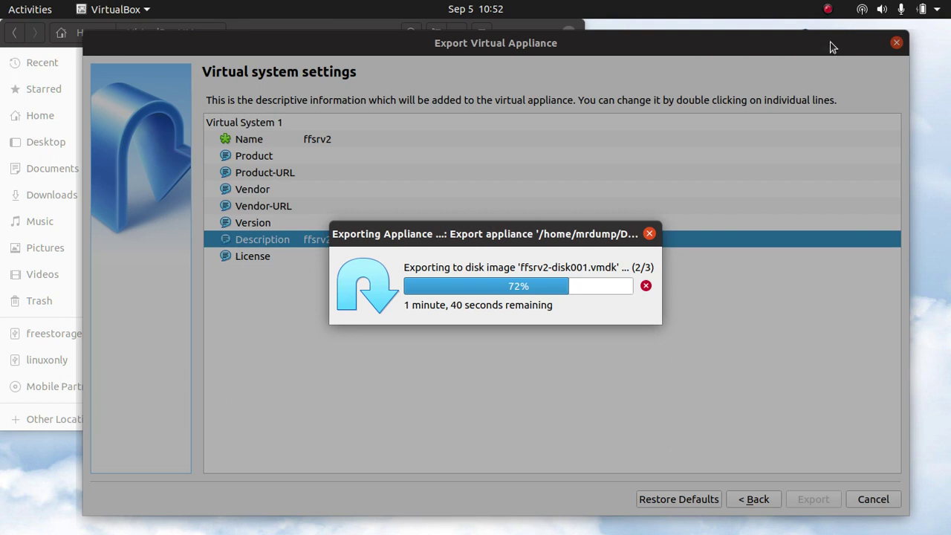
left_click(828, 9)
left_click(817, 51)
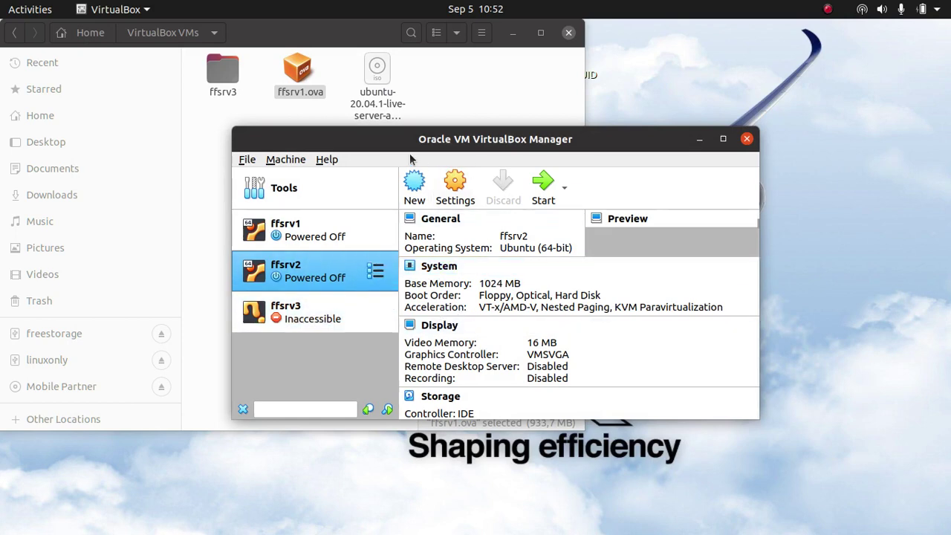
- Switch to Files and look through the Desktop, VirtualBox VMs and ffsrv3 folders for the exported ffsrv2 appliance
left_click_drag(373, 147, 470, 180)
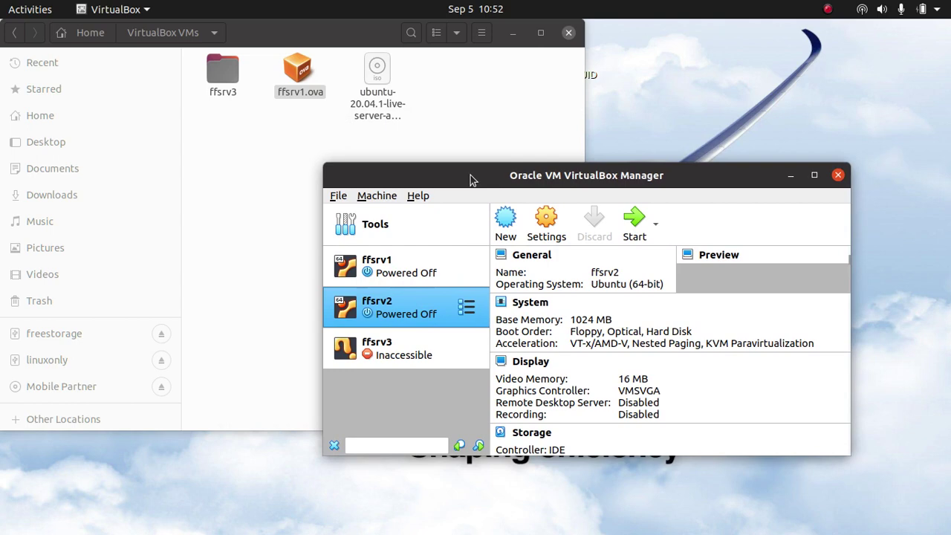
left_click(236, 214)
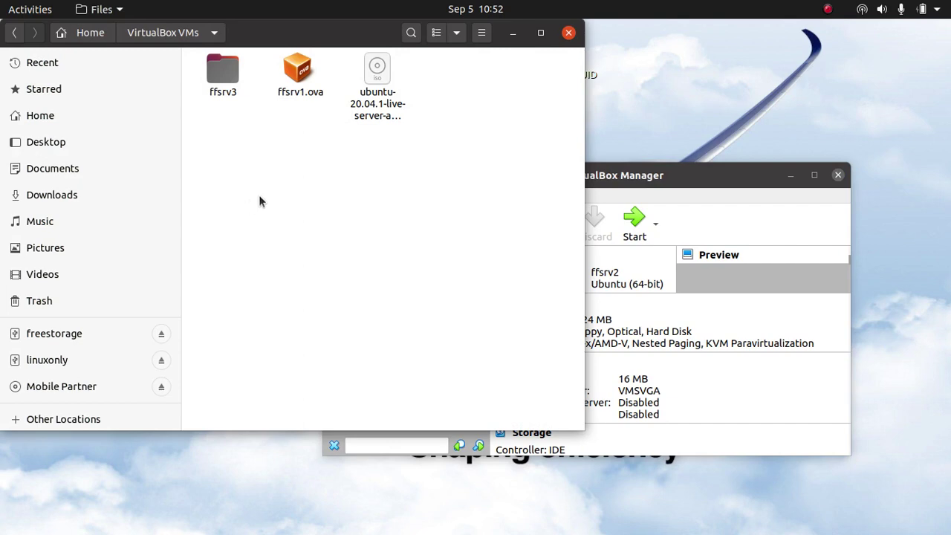
right_click(259, 198)
left_click(64, 274)
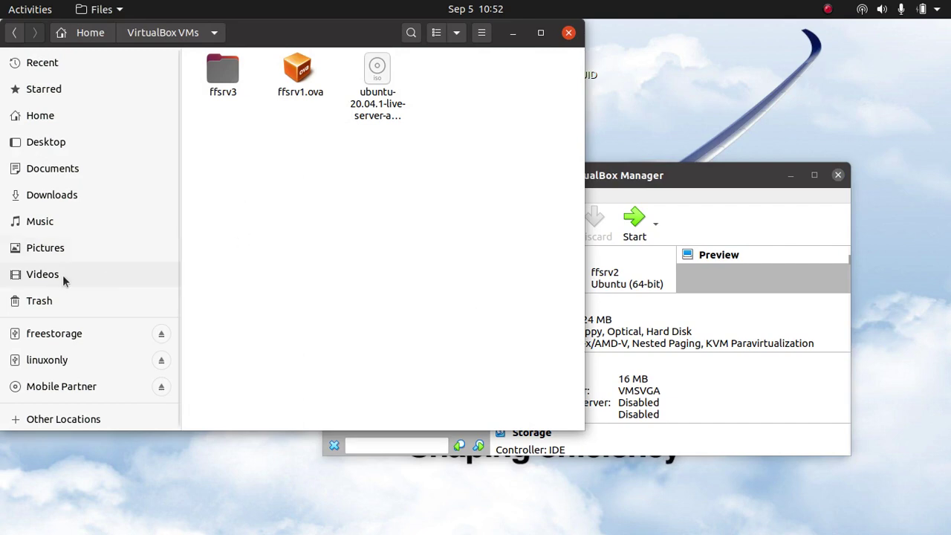
left_click(45, 171)
left_click(55, 144)
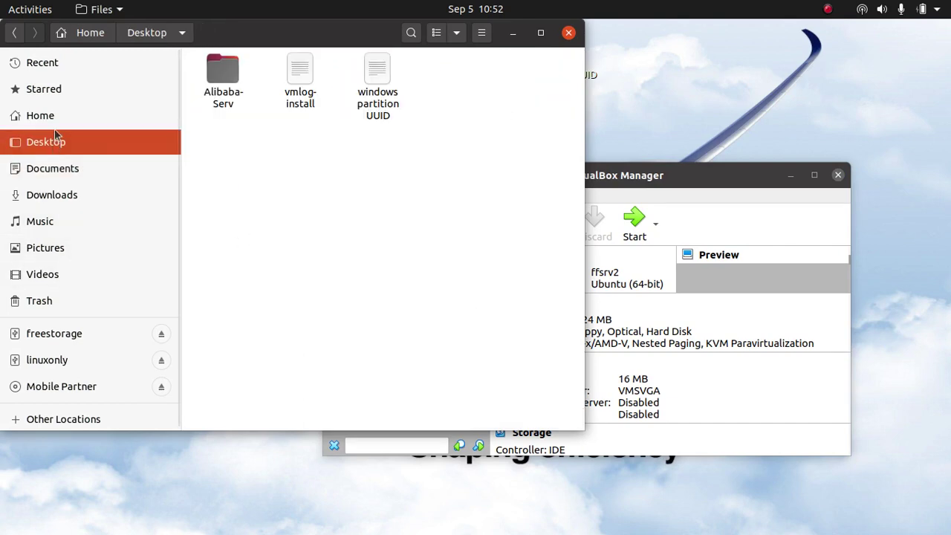
left_click(56, 119)
double_click(338, 122)
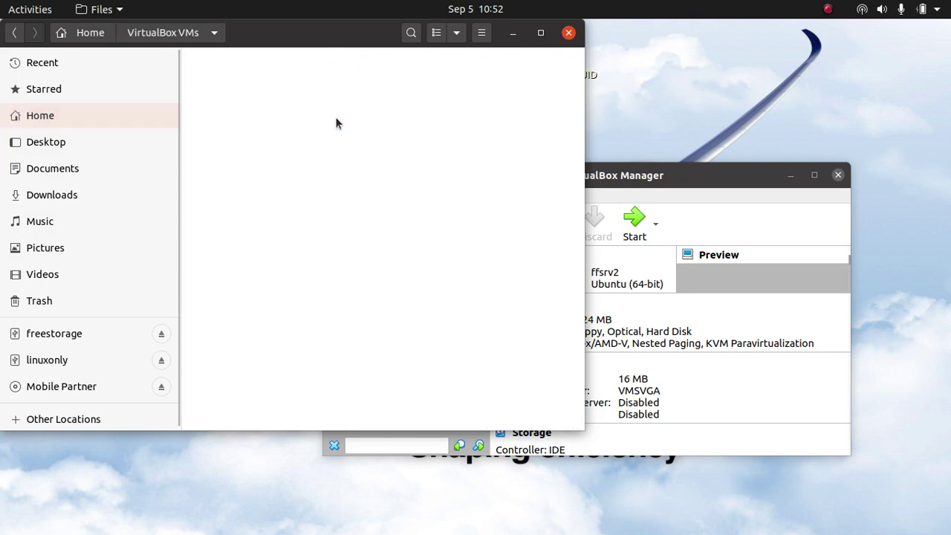
double_click(223, 75)
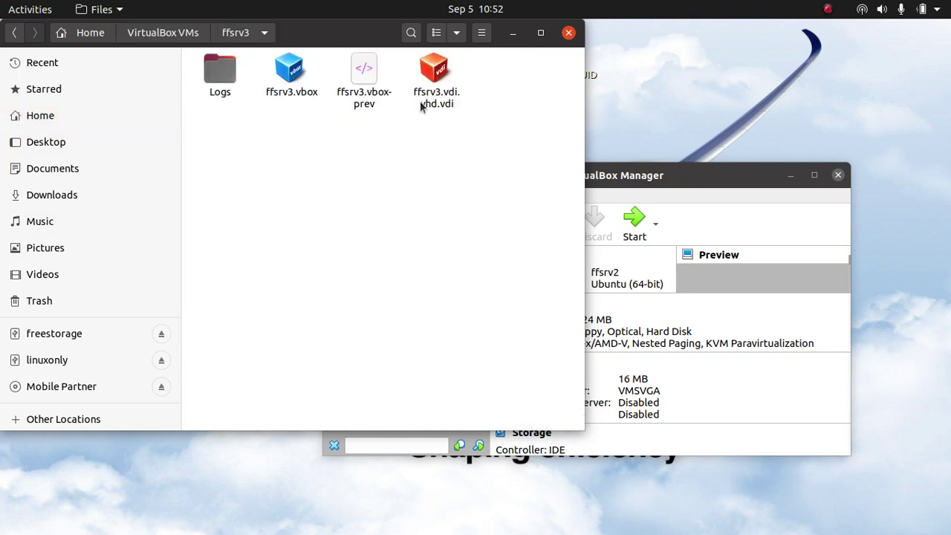
left_click(163, 33)
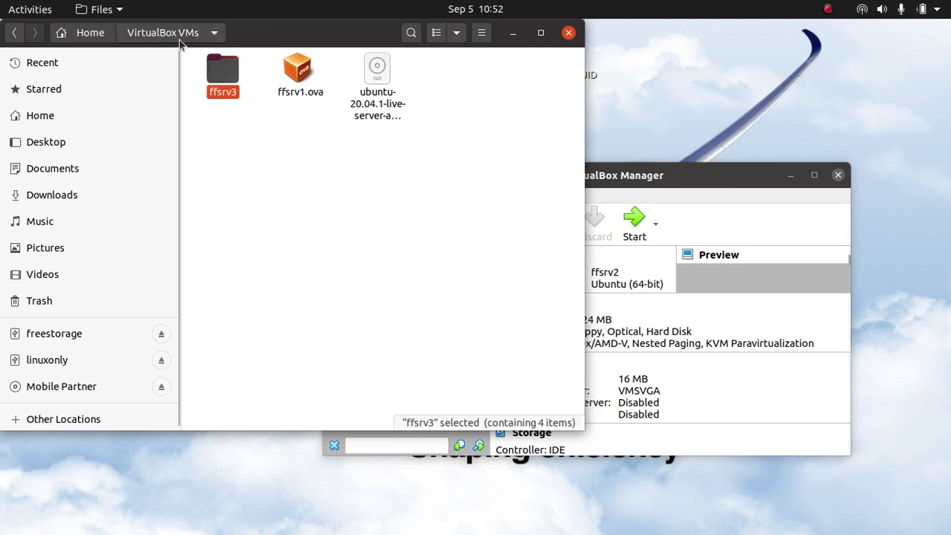
- Open the Documents folder and compare the sizes of ffsrv3.ova, ffsrv2.ova and ff-noint.vdi.ova
left_click(46, 168)
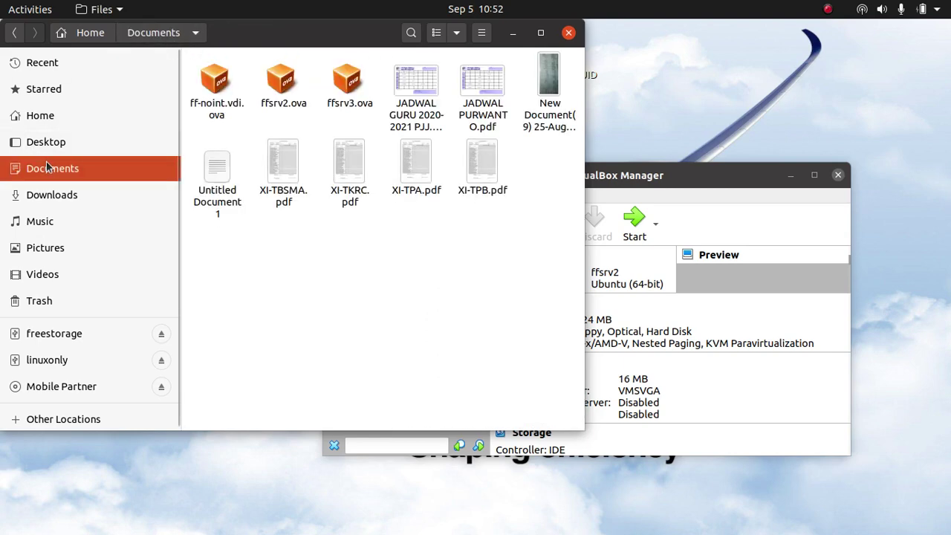
left_click(348, 88)
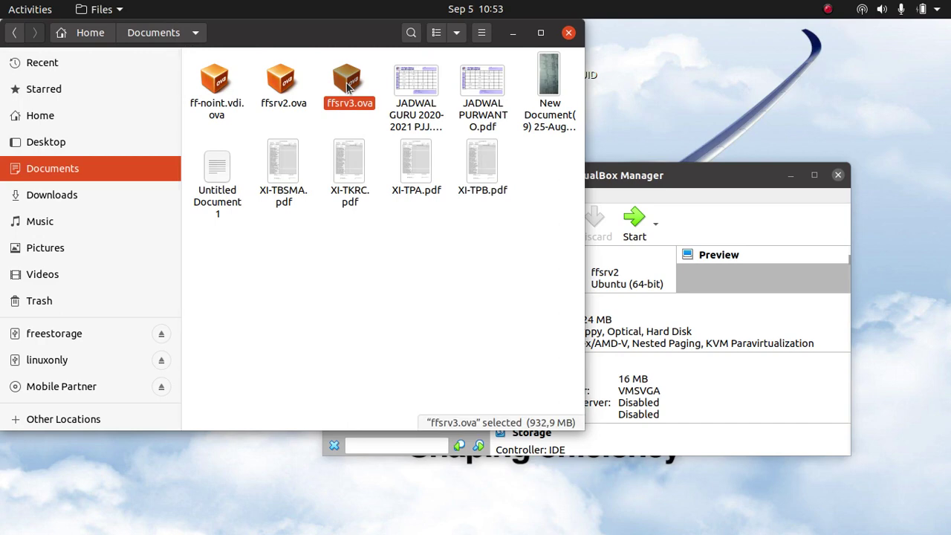
left_click(287, 88)
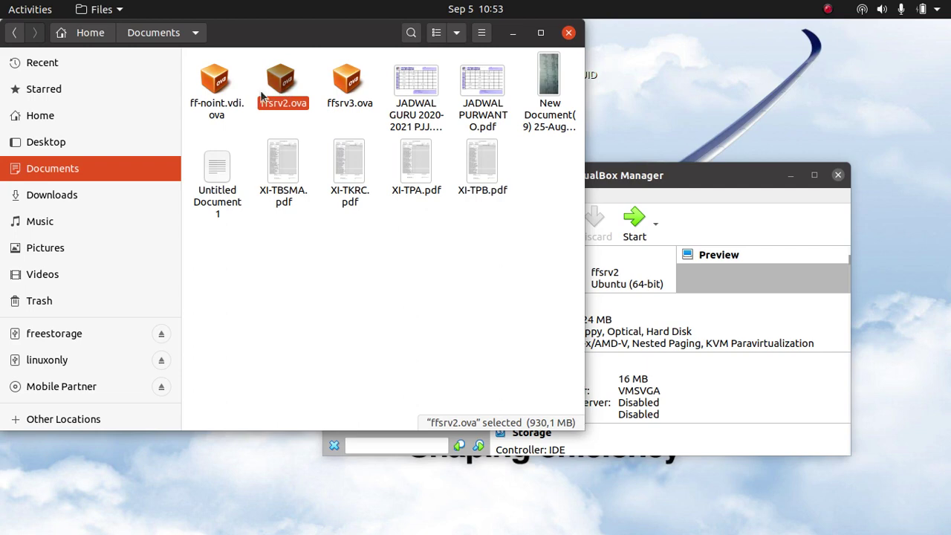
left_click(219, 87)
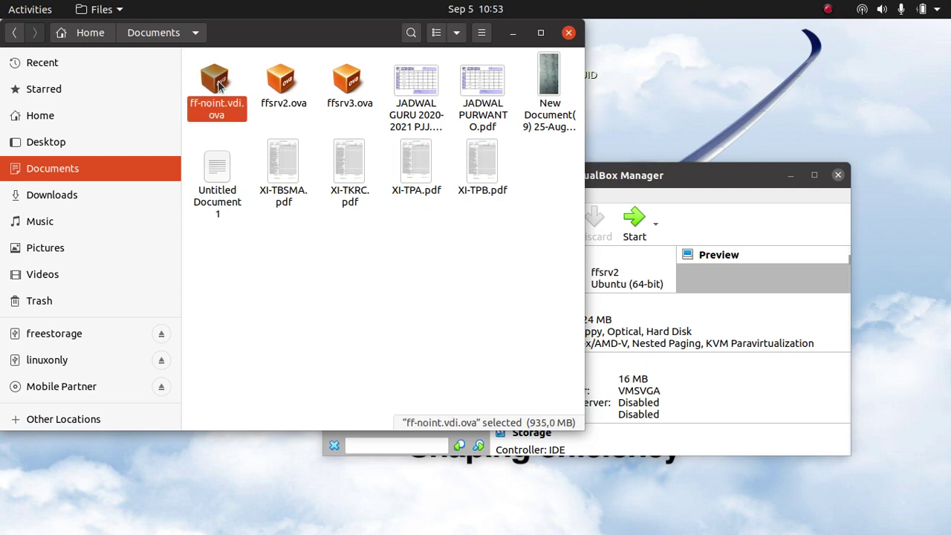
left_click(285, 106)
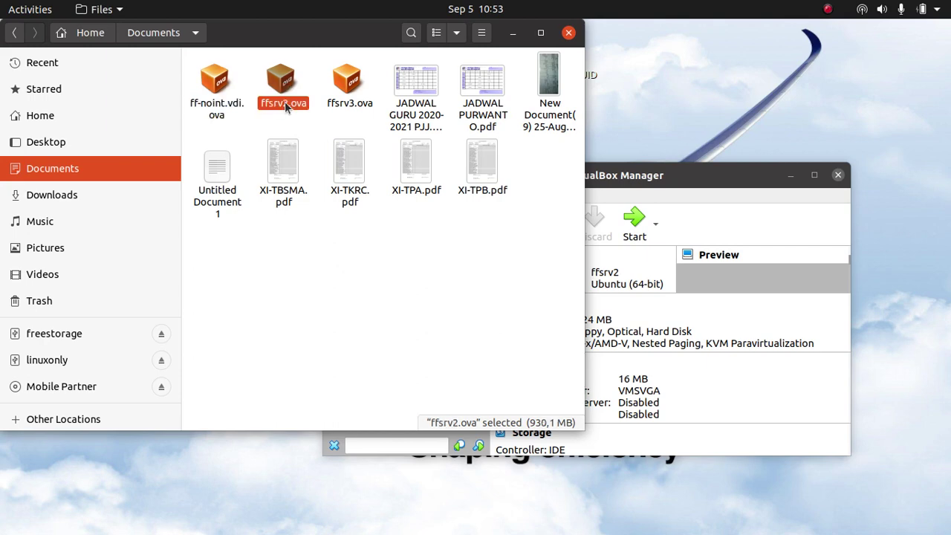
left_click(346, 86)
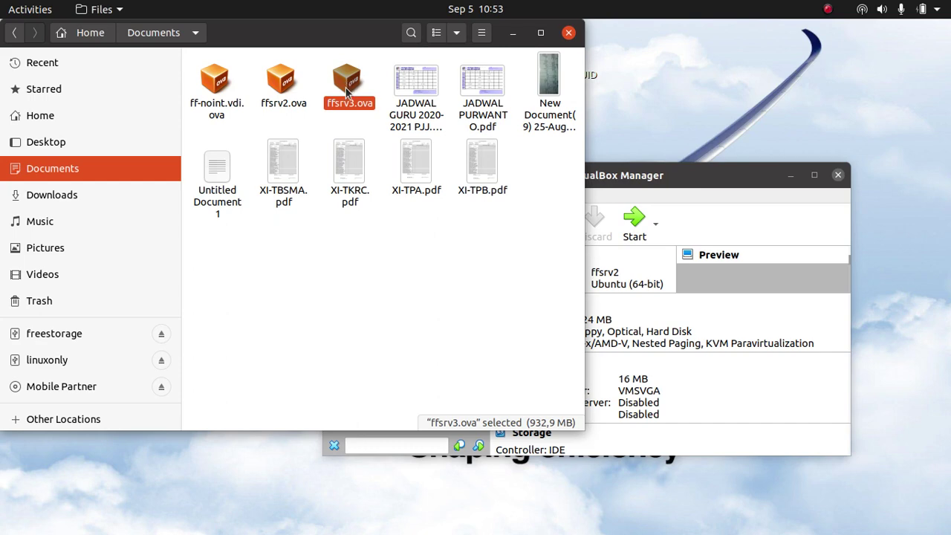
left_click(67, 143)
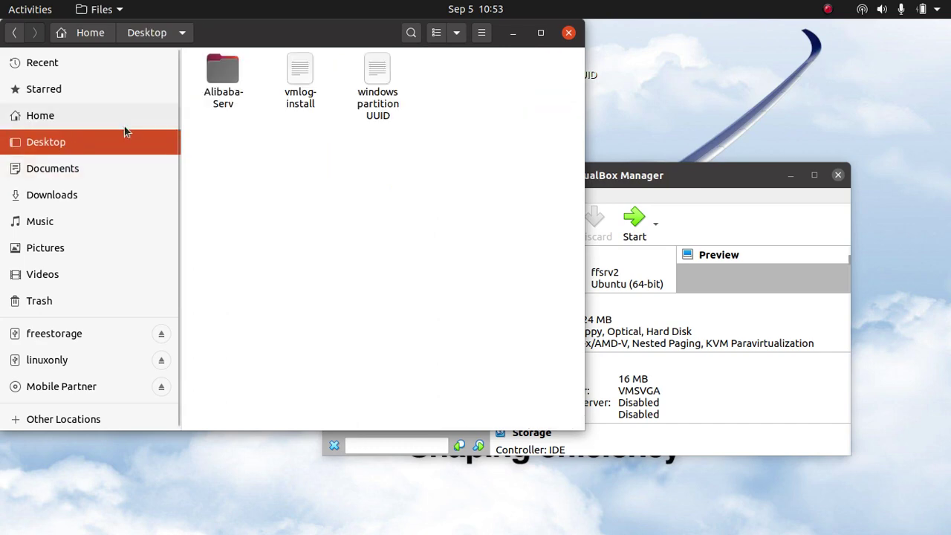
left_click(57, 171)
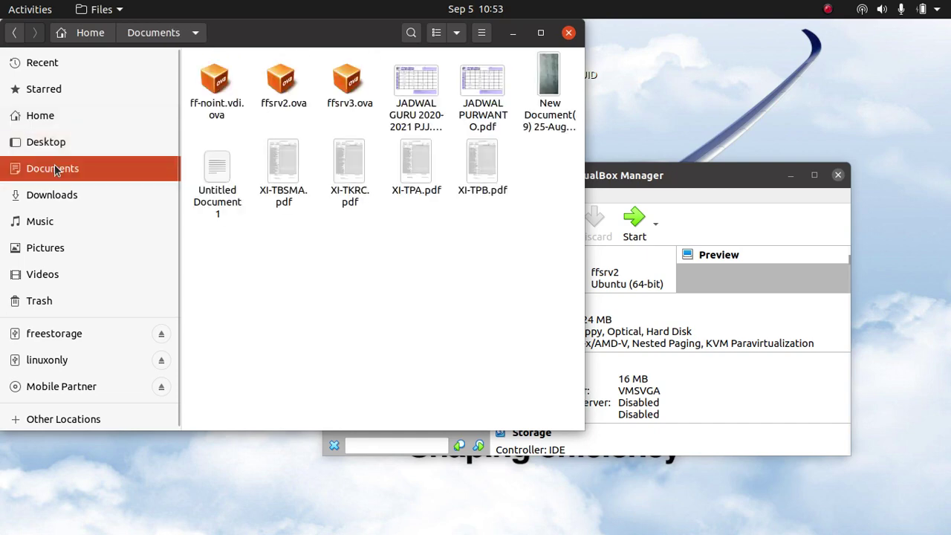
left_click(51, 117)
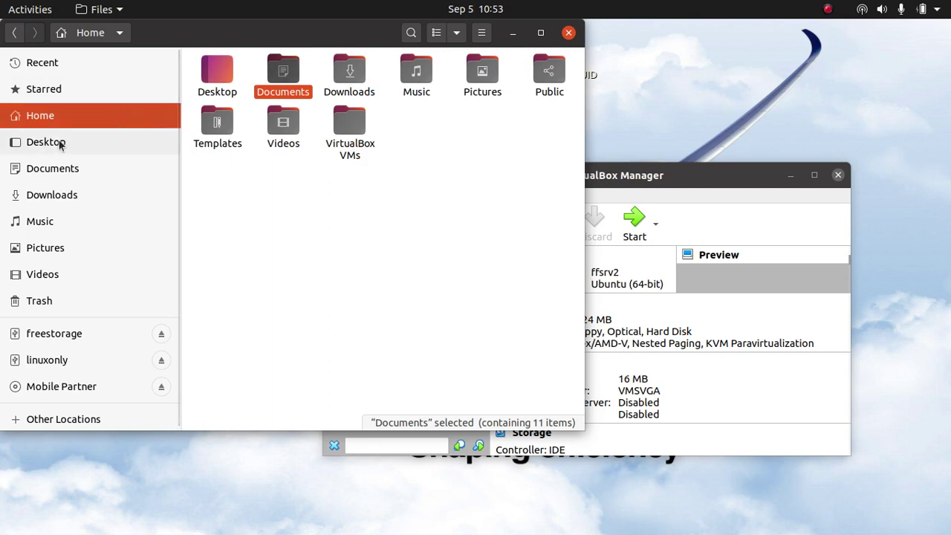
left_click(828, 9)
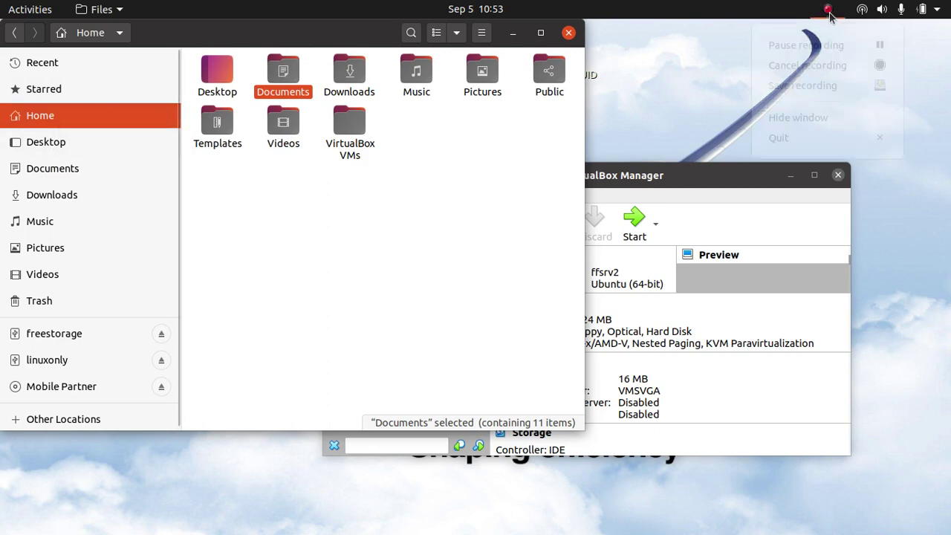
left_click(814, 48)
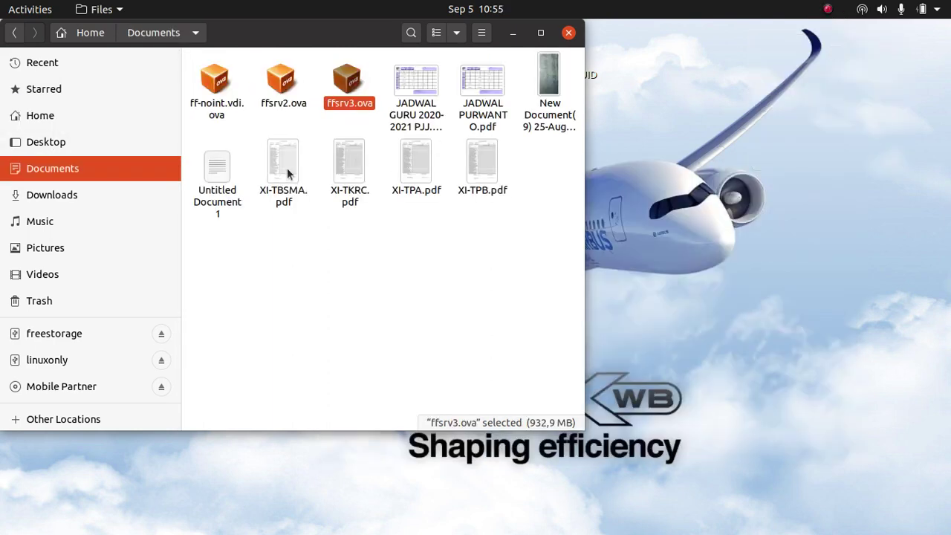
- Select the exported ffsrv2.ova file in the Documents folder to check its details
left_click(279, 87)
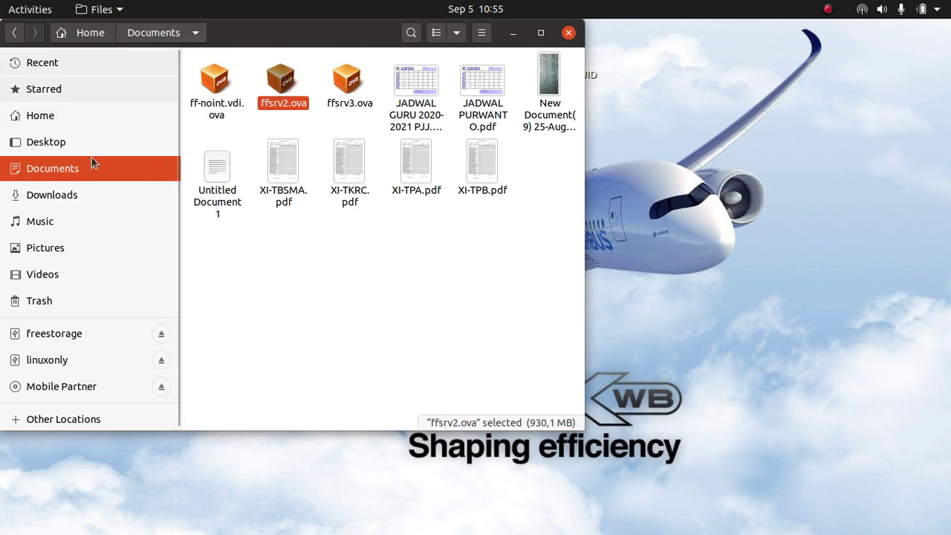
- Copy the appliance files ff-noint.vdi.ova, ffsrv2.ova and ffsrv3.ova from the Documents folder
left_click(189, 61)
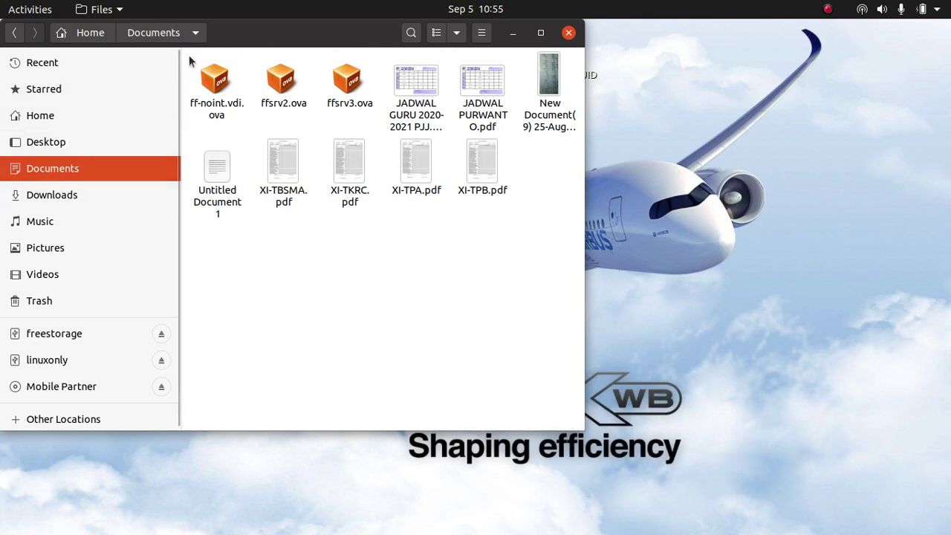
left_click_drag(190, 61, 364, 89)
right_click(359, 86)
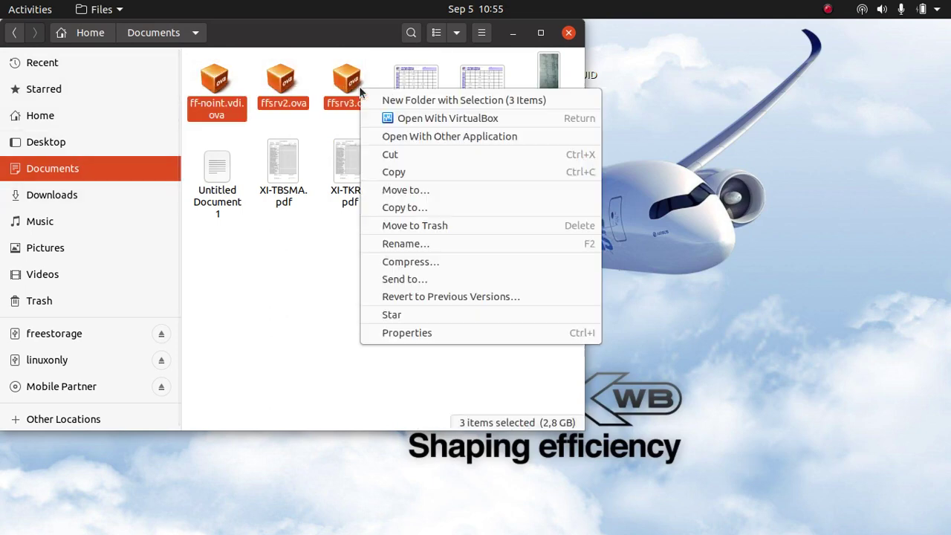
left_click(394, 172)
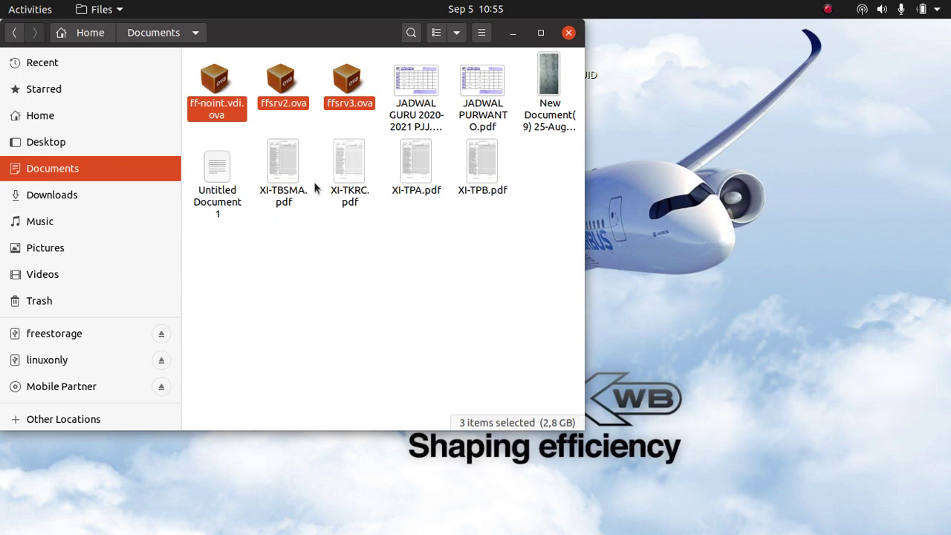
- Paste the three copied OVA files into the VirtualBox VMs folder under Home and check the copy progress
left_click(39, 114)
double_click(331, 127)
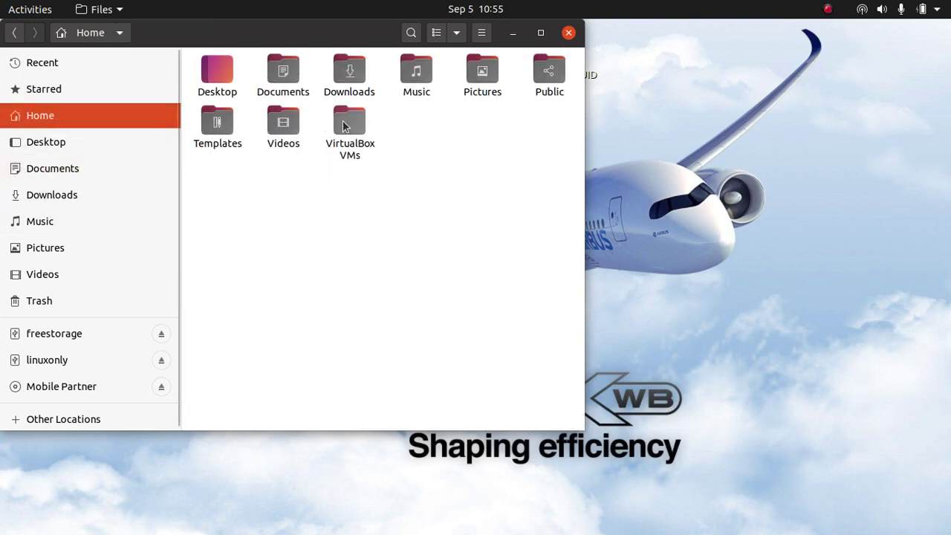
right_click(302, 248)
left_click(333, 280)
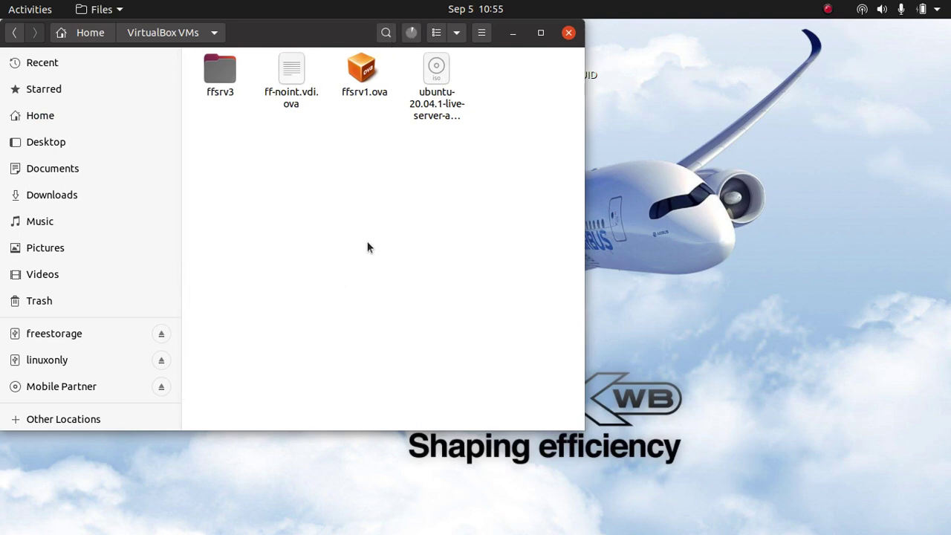
left_click(413, 34)
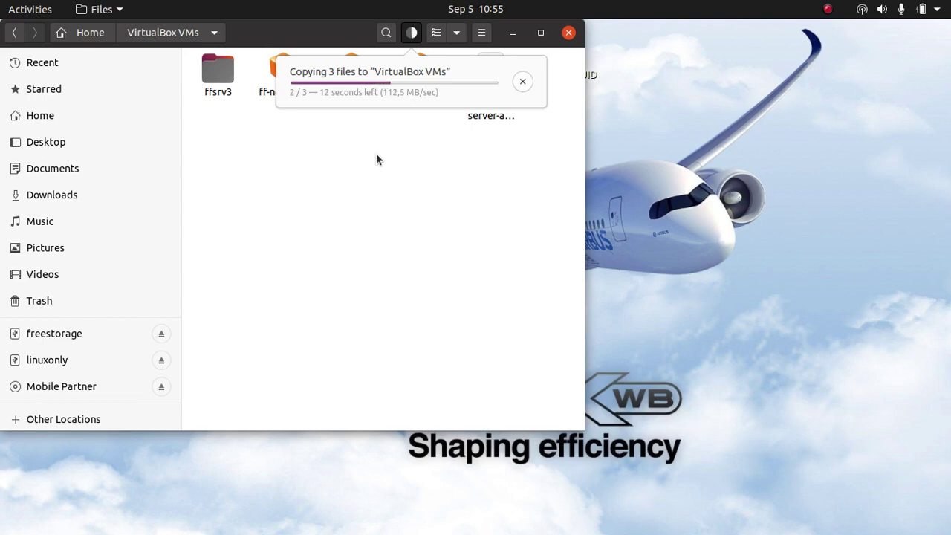
left_click(376, 160)
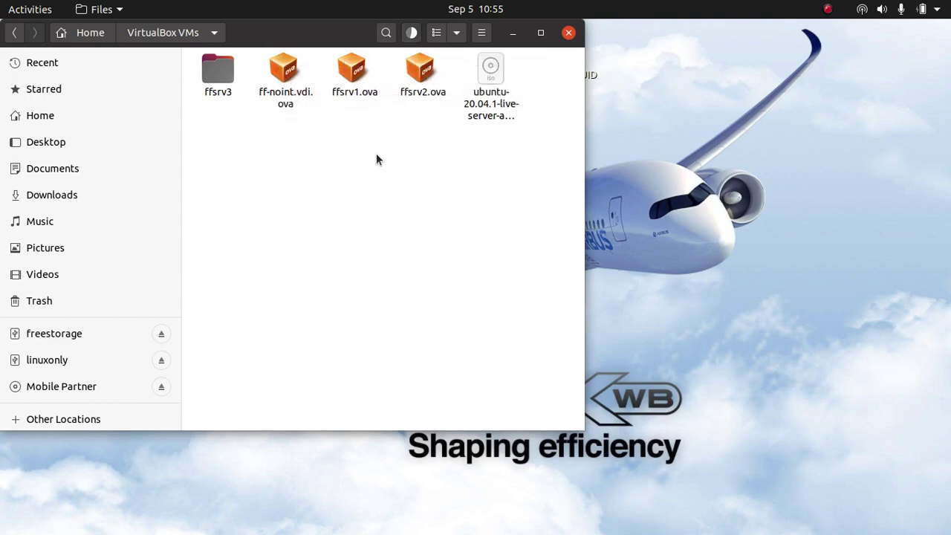
- Compare the sizes of ffsrv1.ova and ffsrv2.ova while the copy runs, and dismiss the copy notification
left_click(350, 69)
left_click(423, 70)
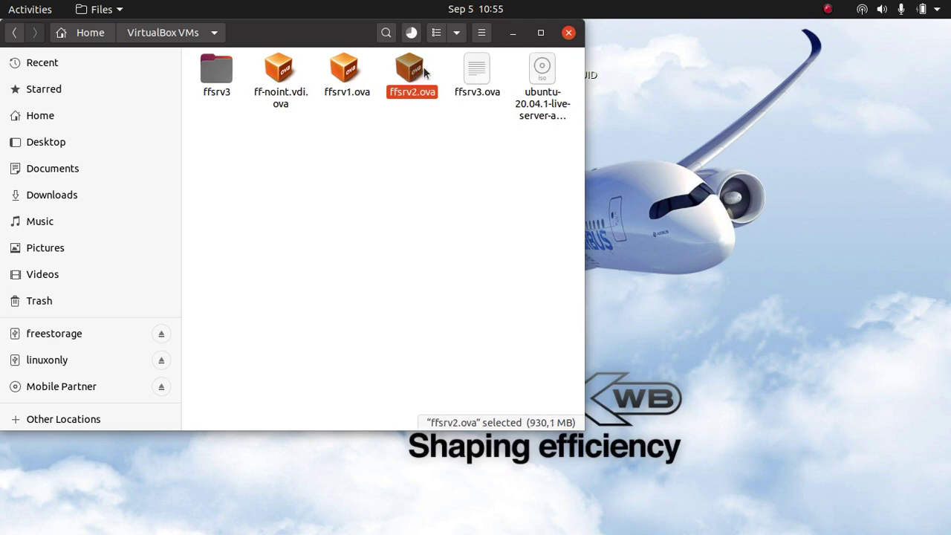
left_click(327, 142)
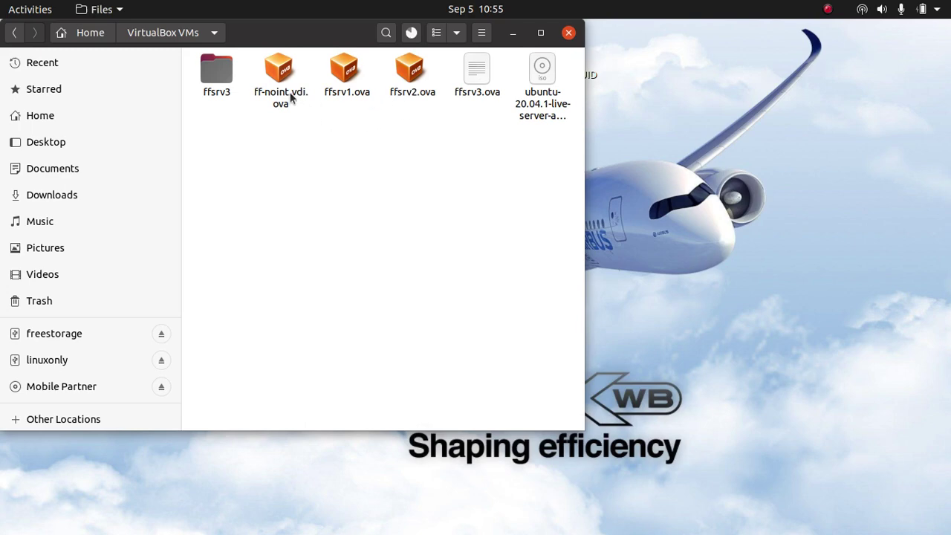
left_click(344, 73)
left_click(414, 82)
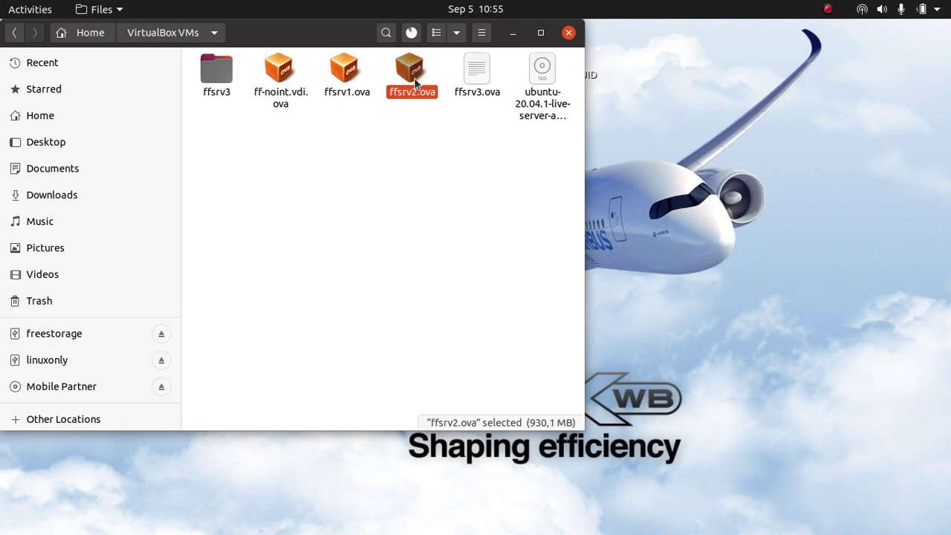
left_click(352, 77)
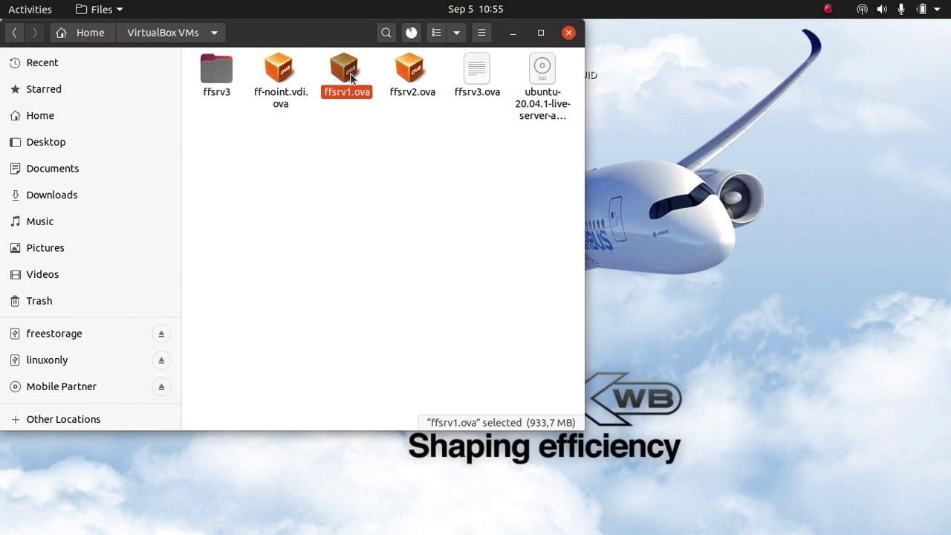
left_click(408, 77)
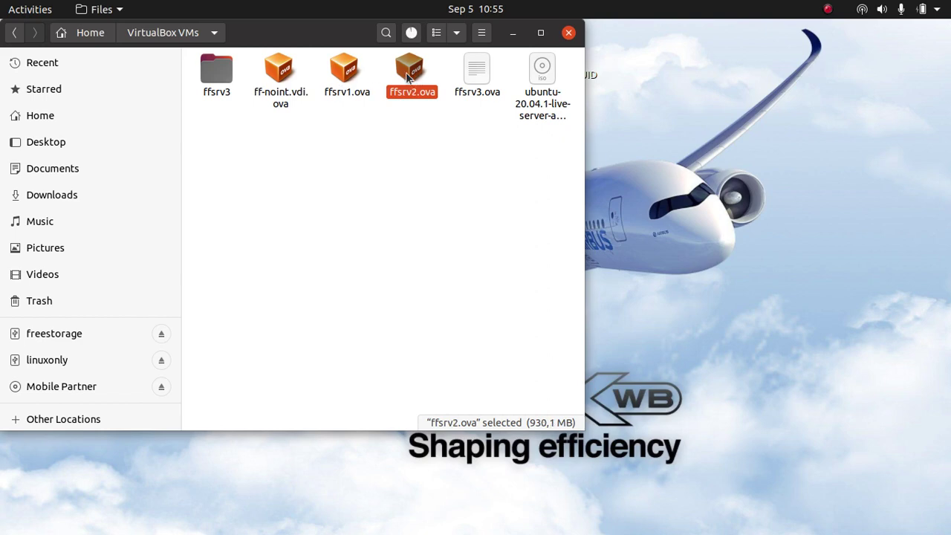
left_click(390, 103)
left_click(348, 71)
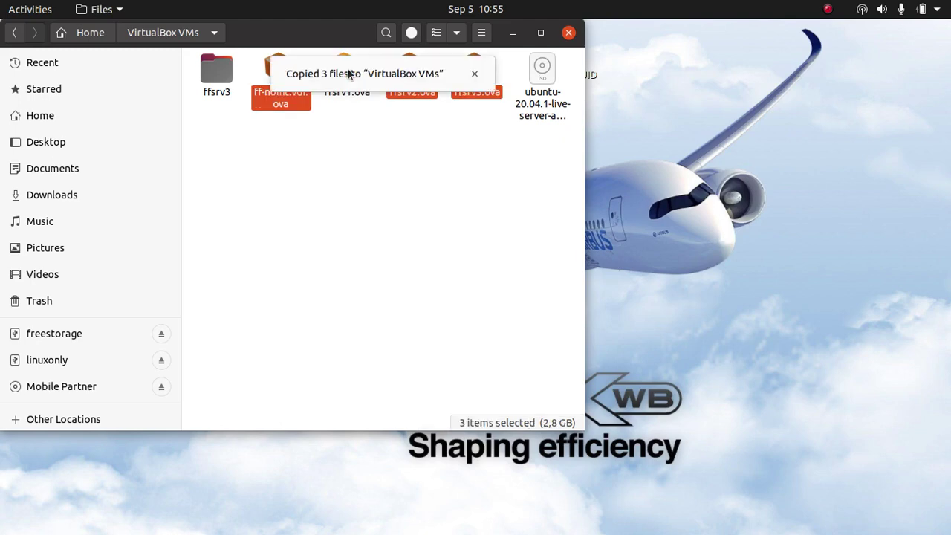
left_click(368, 186)
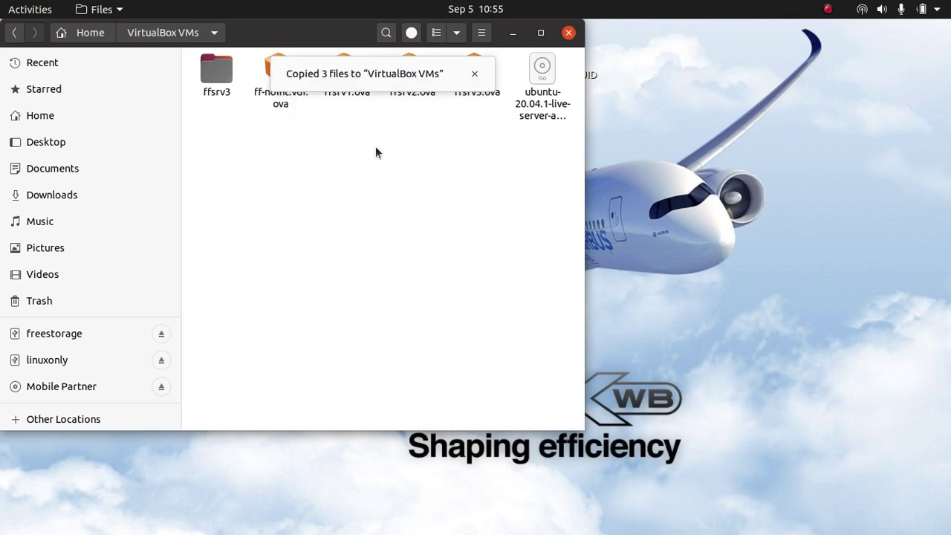
left_click(474, 73)
- Check the individual file sizes of ffsrv1.ova, ffsrv2.ova and ffsrv3.ova in the VirtualBox VMs folder
left_click(341, 71)
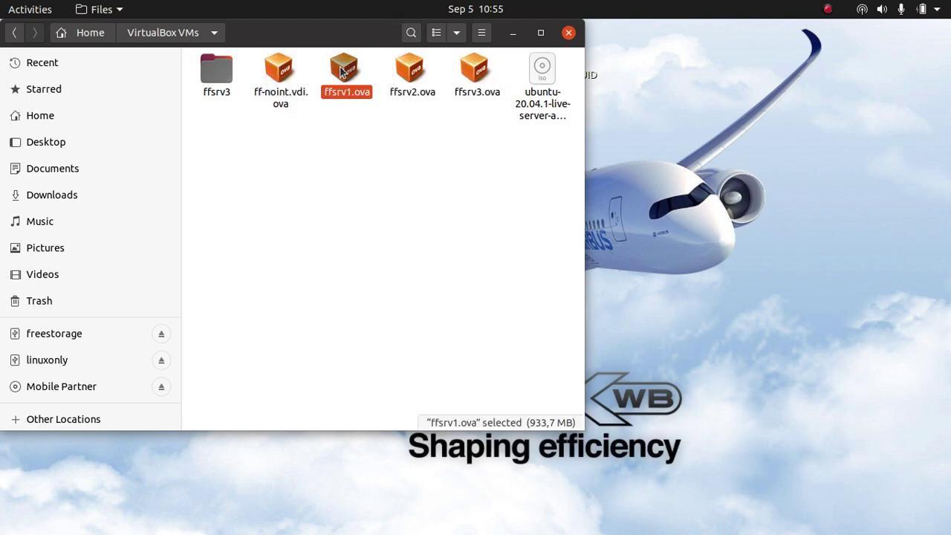
left_click(405, 80)
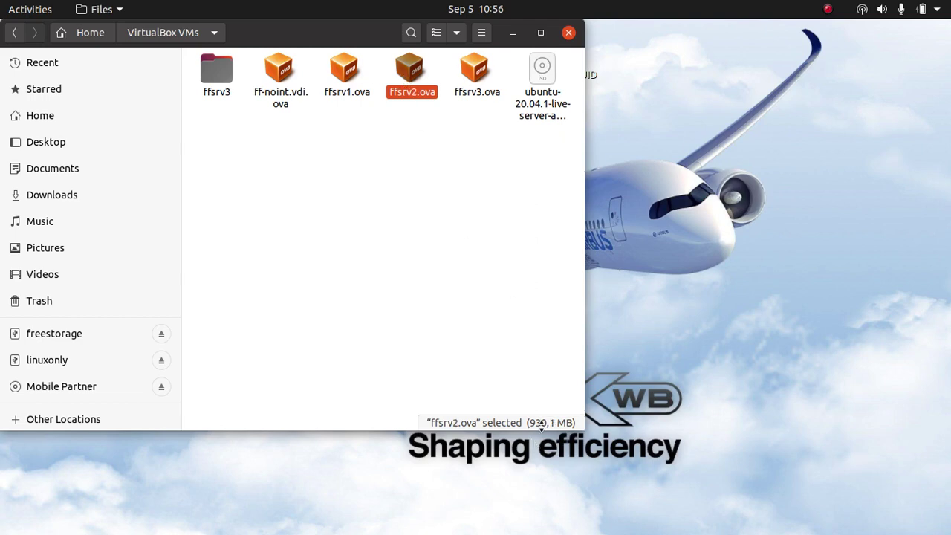
left_click(483, 71)
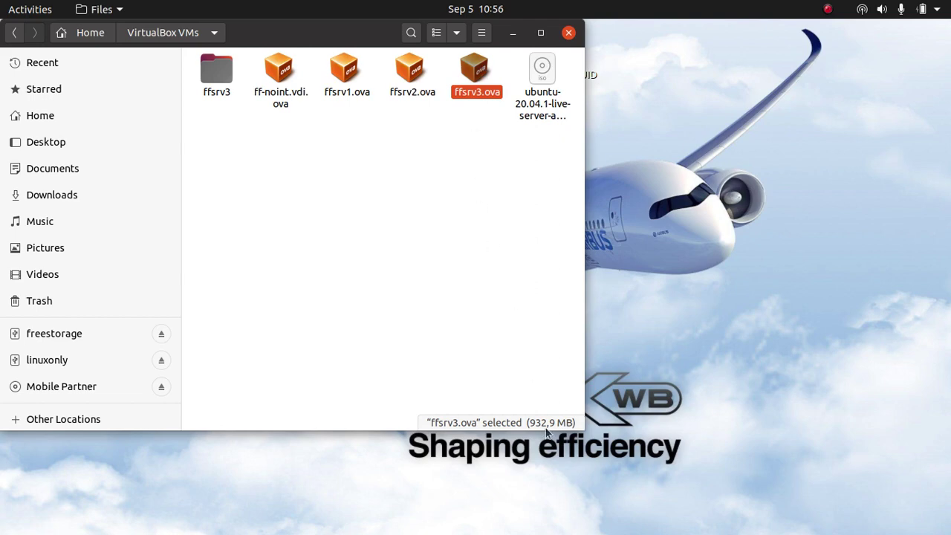
left_click(469, 157)
left_click(476, 71)
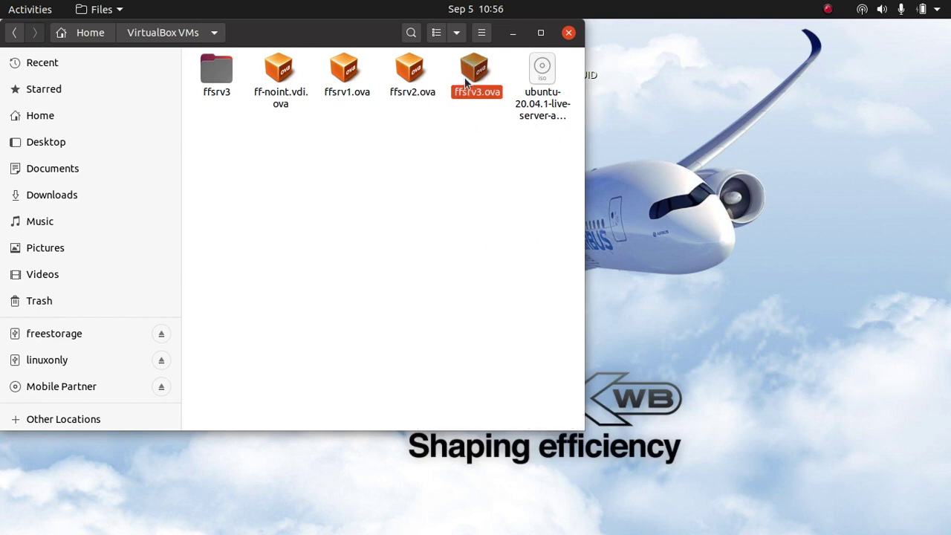
left_click(344, 74)
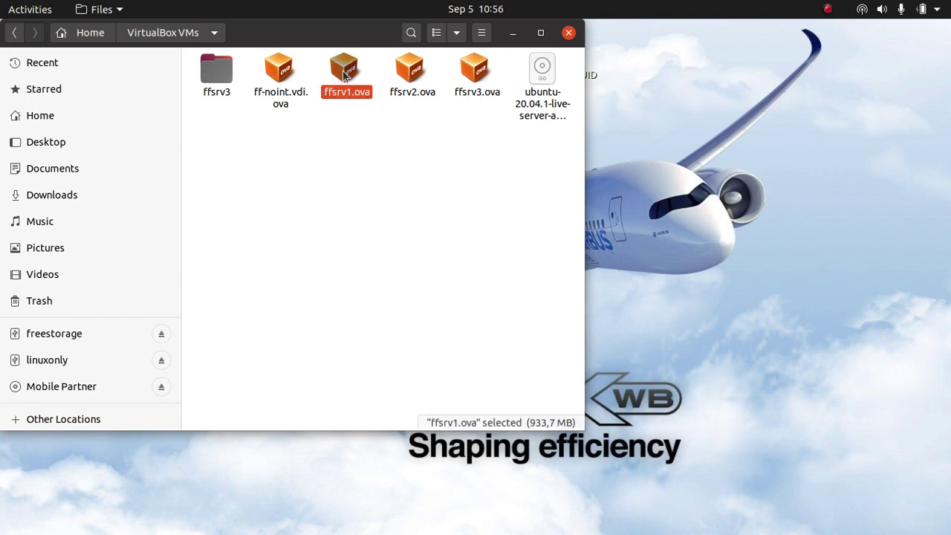
left_click(419, 72)
left_click(475, 71)
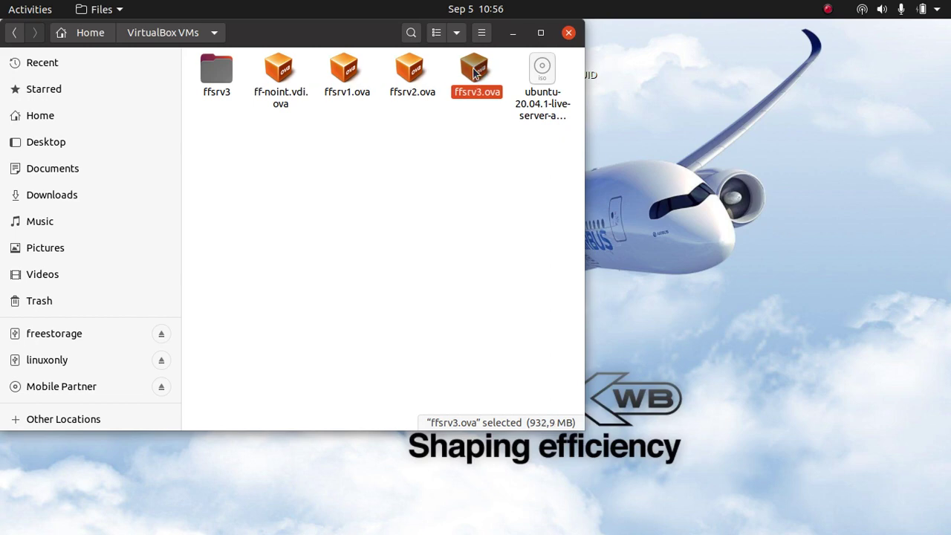
- Check the size of ff-noint.vdi.ova and the combined sizes of the three ffsrv appliances and of all four OVA files
left_click_drag(424, 142, 468, 86)
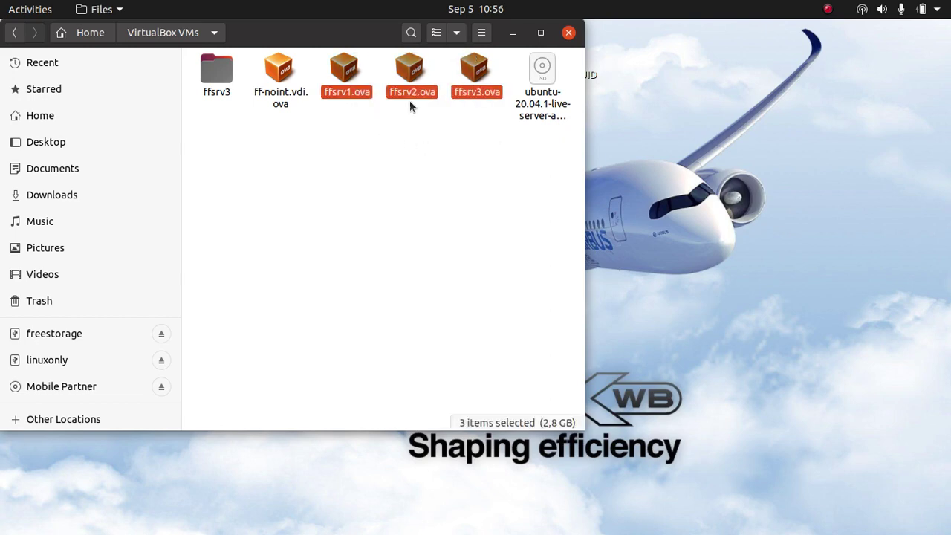
left_click(304, 145)
left_click(281, 71)
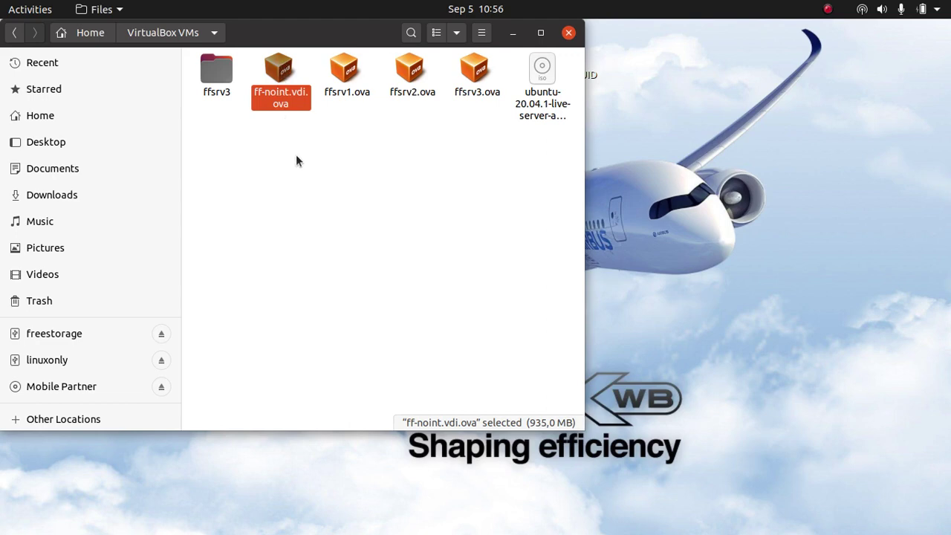
left_click(282, 113)
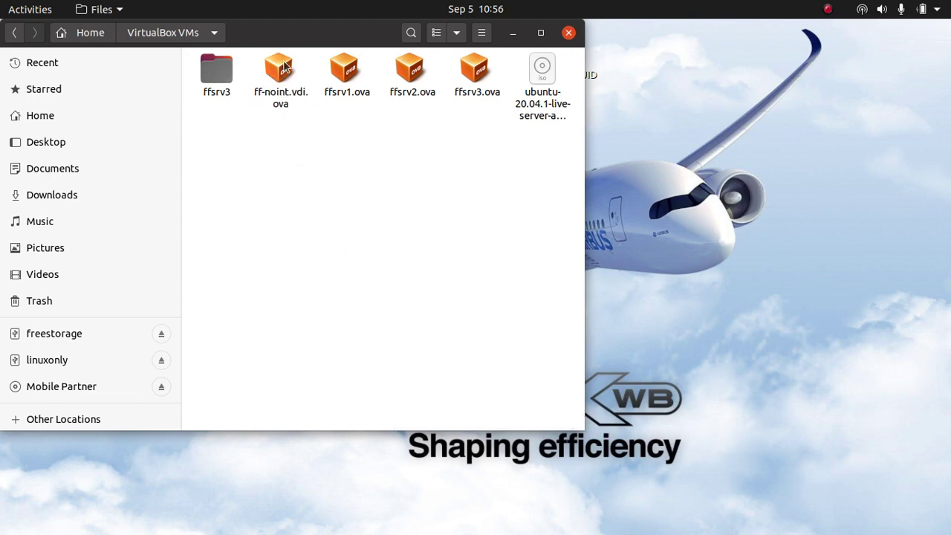
left_click(284, 66)
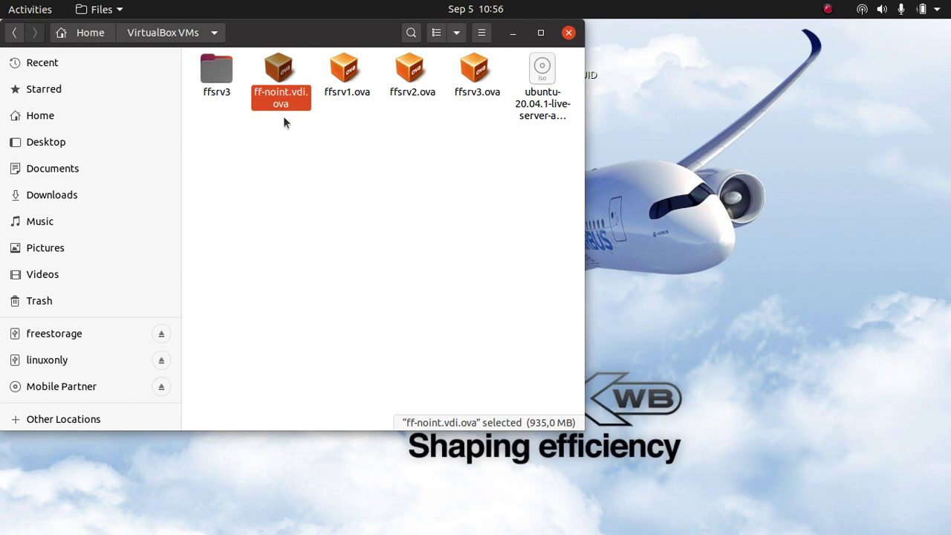
left_click(297, 154)
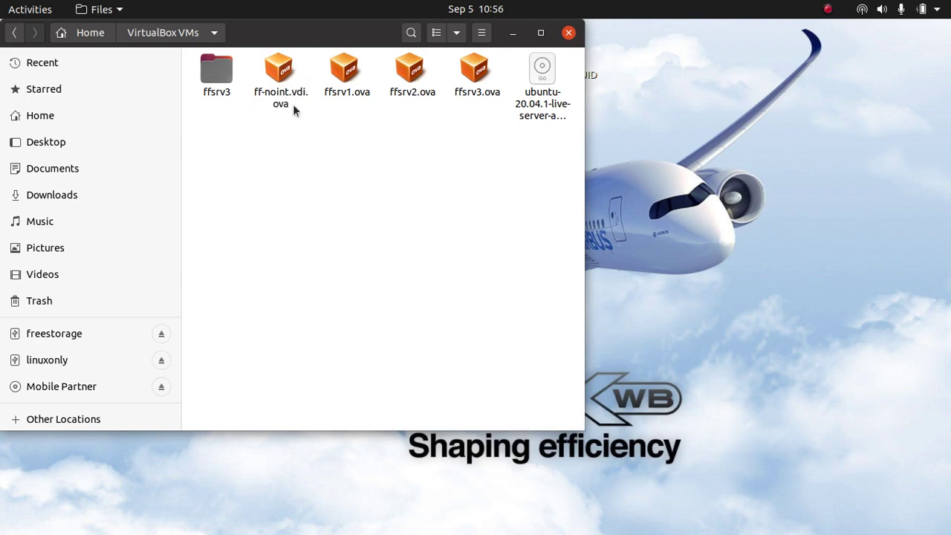
left_click_drag(289, 141, 491, 82)
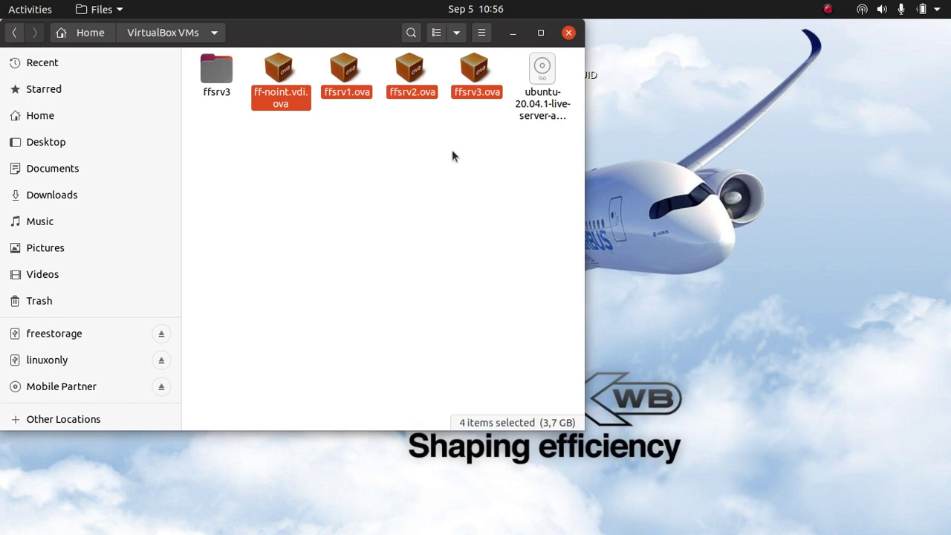
left_click(416, 133)
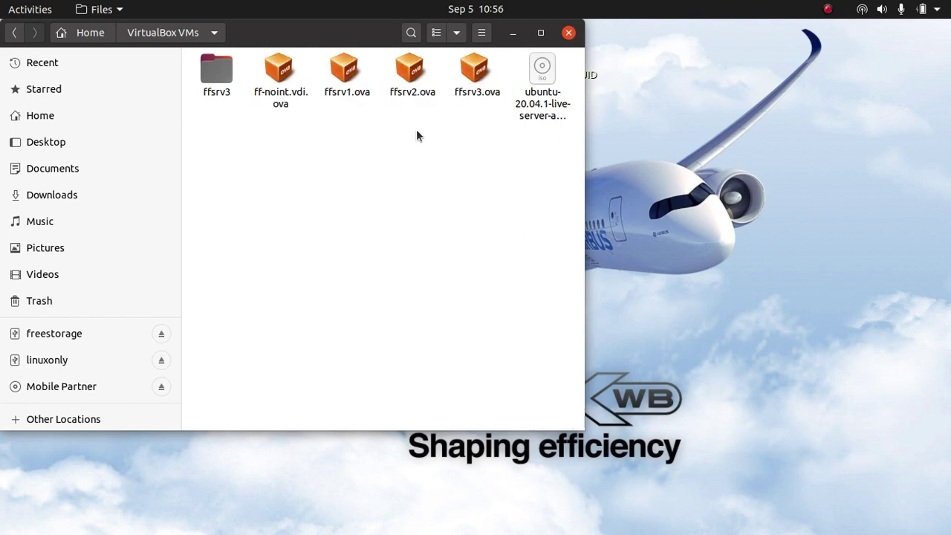
- Go through the four OVA appliances one by one again and review them together as a group
left_click(411, 73)
left_click(469, 72)
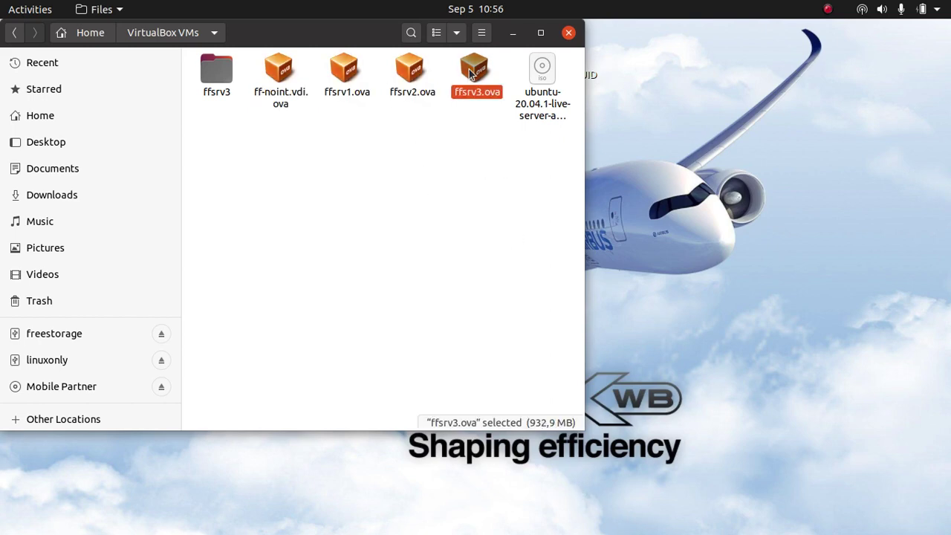
left_click(414, 72)
left_click(353, 71)
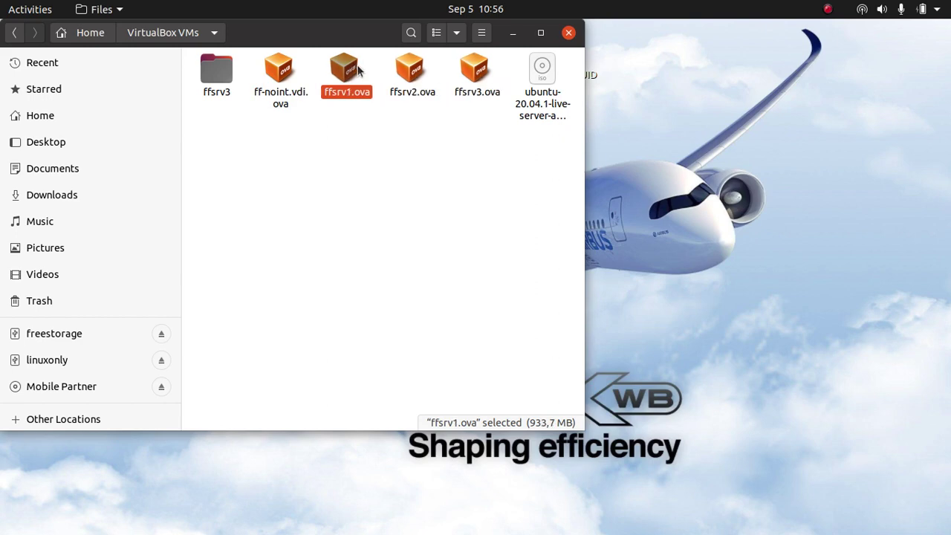
left_click(281, 81)
left_click_drag(270, 169, 490, 56)
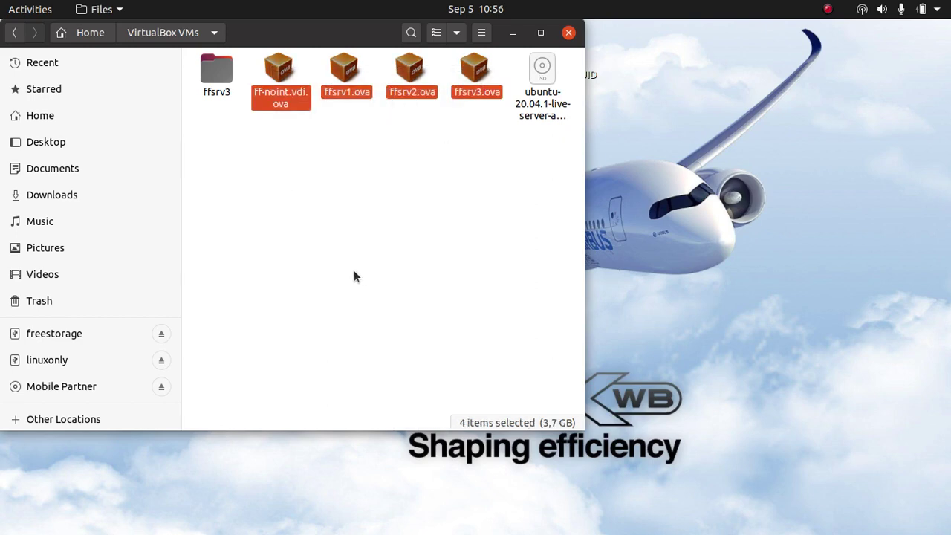
left_click(355, 271)
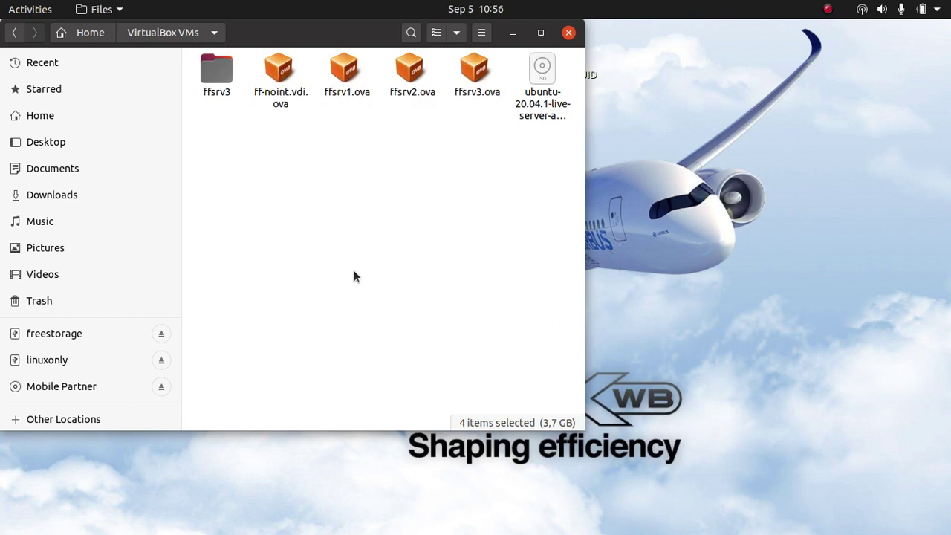
- Select ffsrv3.ova in the VirtualBox VMs folder and move the Files window toward the middle of the desktop
left_click(410, 72)
left_click(415, 137)
left_click(474, 70)
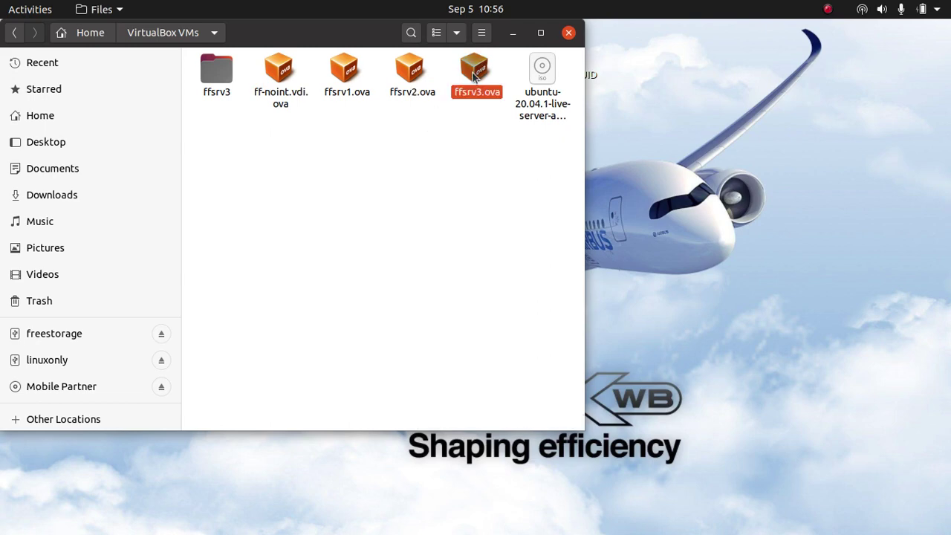
left_click_drag(354, 34, 503, 84)
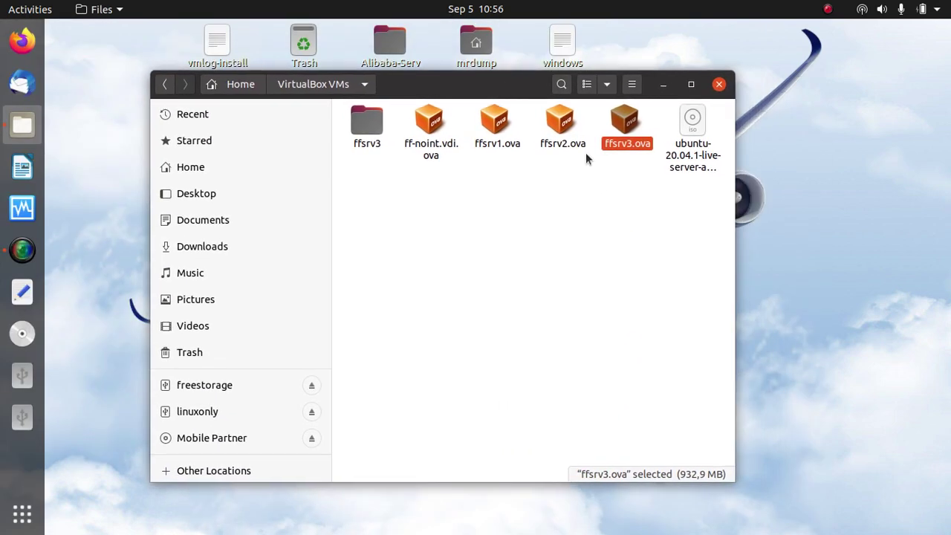
left_click(828, 10)
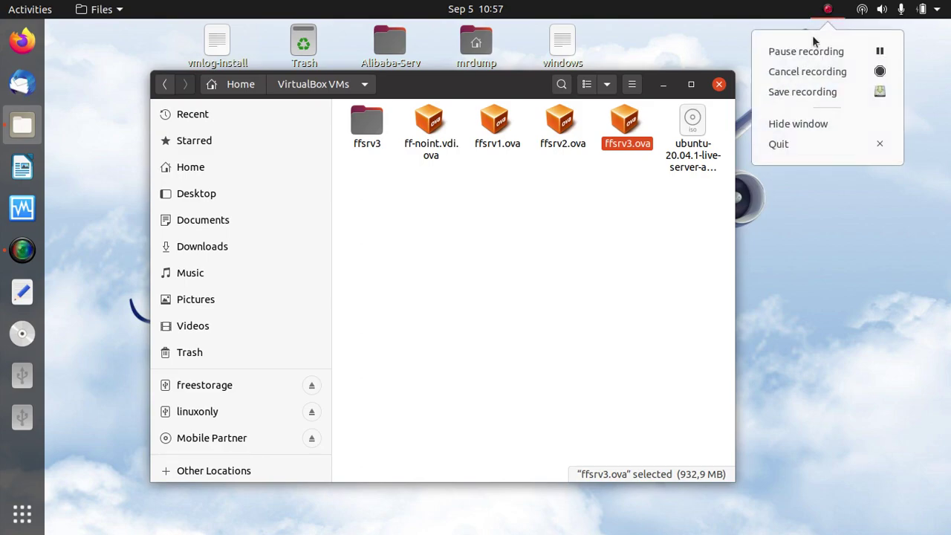